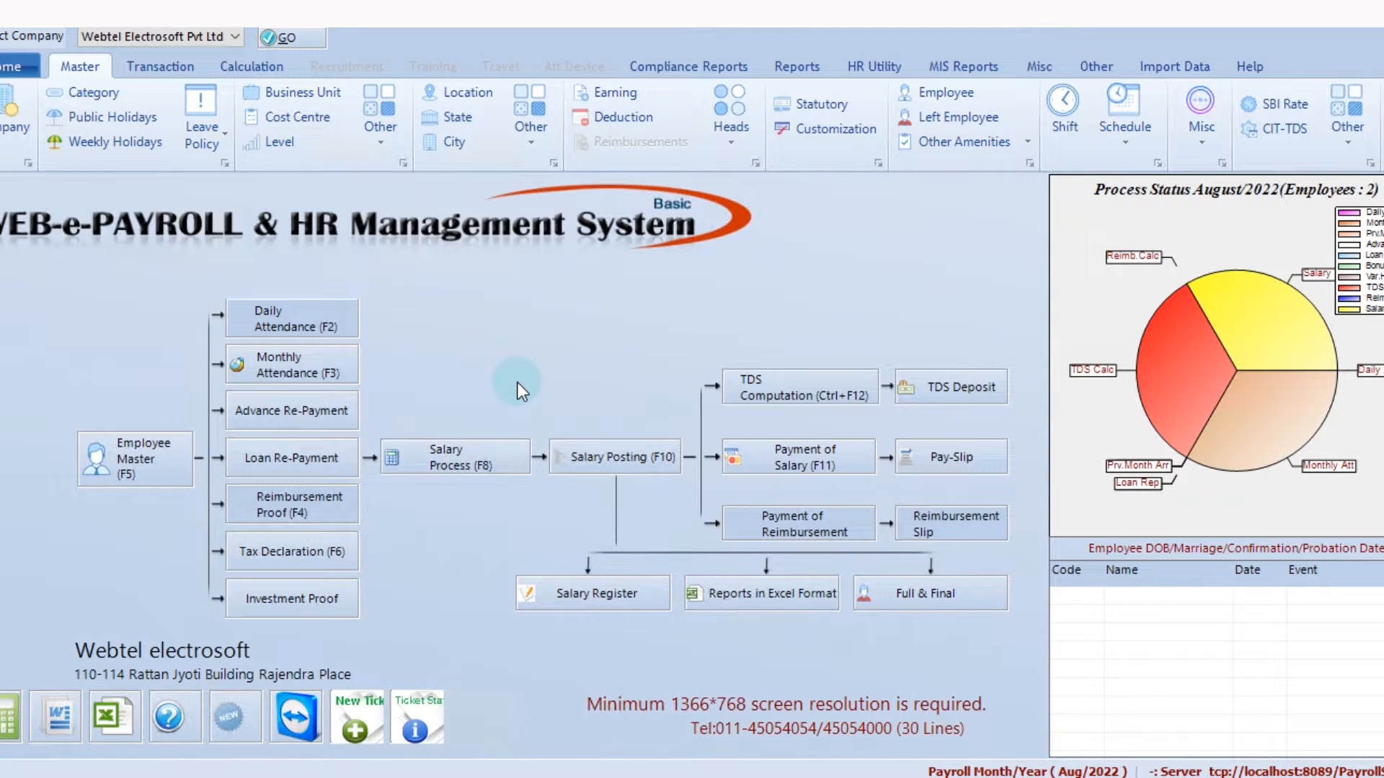
# Examine which salary heads count towards ESI in the statutory customization, and close it
pyautogui.click(846, 131)
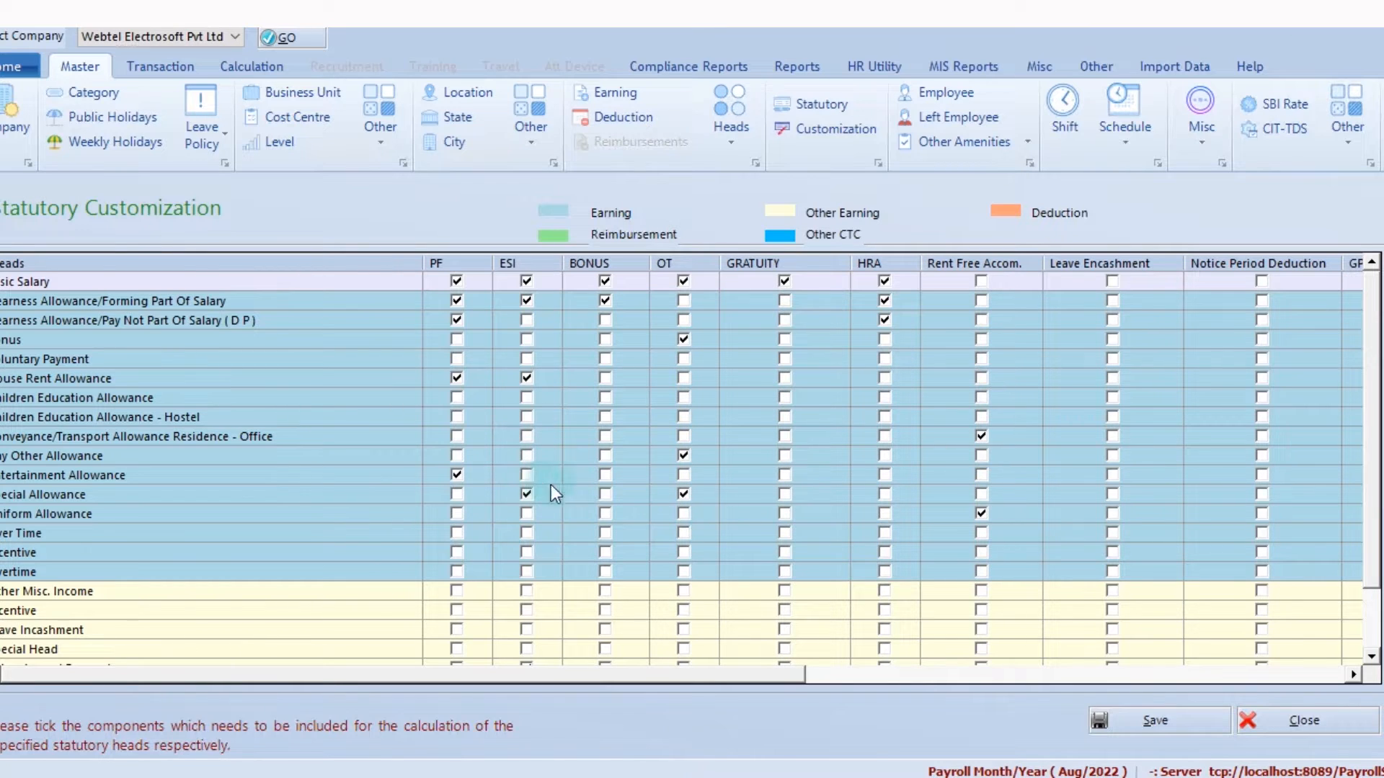
pyautogui.click(1284, 719)
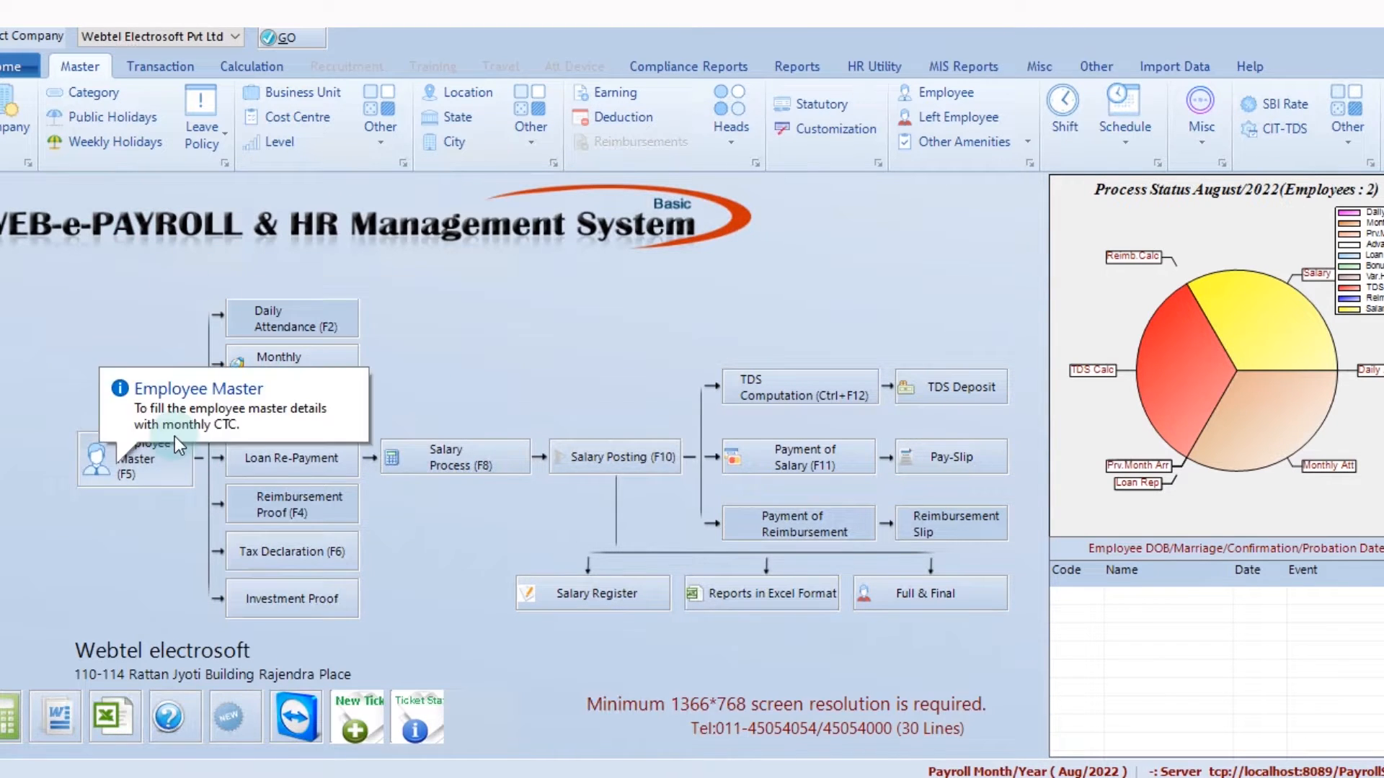
# Open employee 001 in the Employee Master, check the ESI membership settings in the financial details, and close the record
pyautogui.click(175, 454)
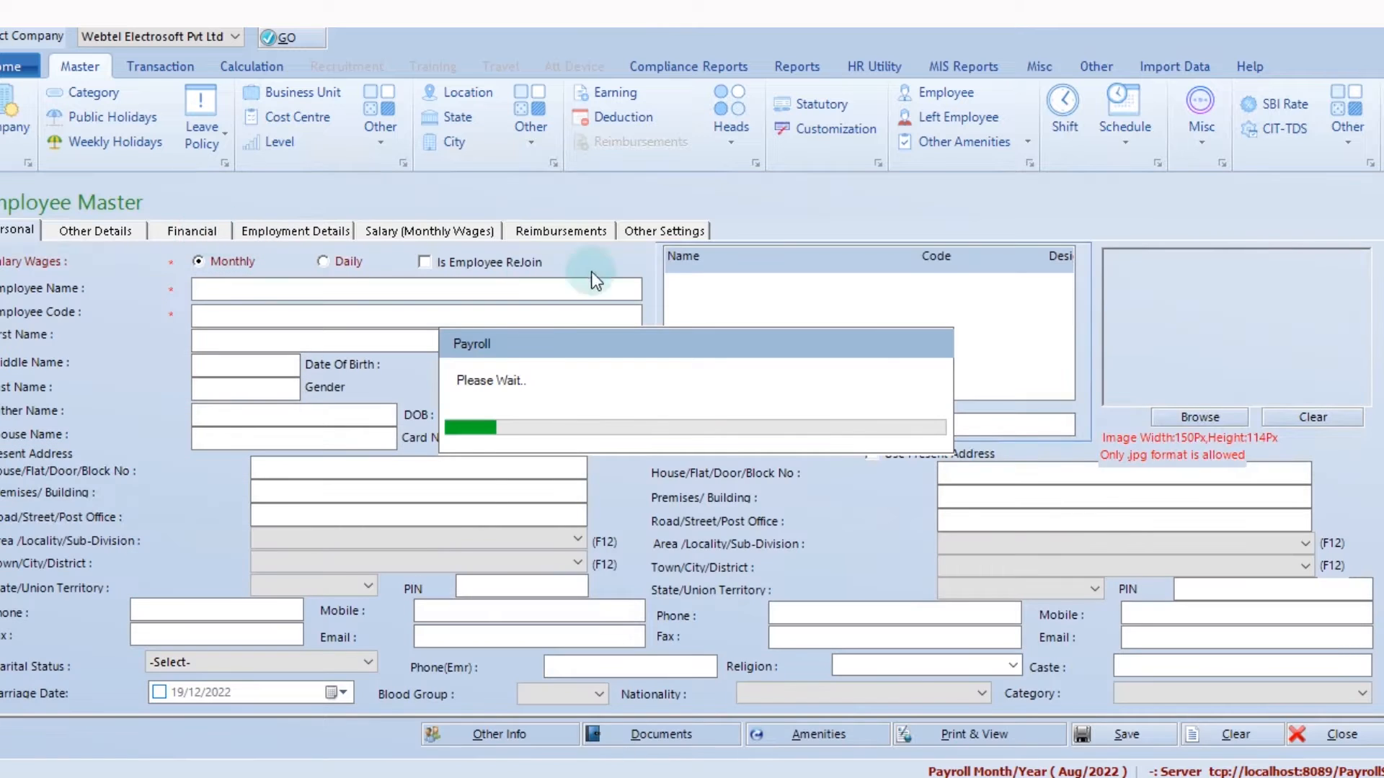
pyautogui.click(717, 282)
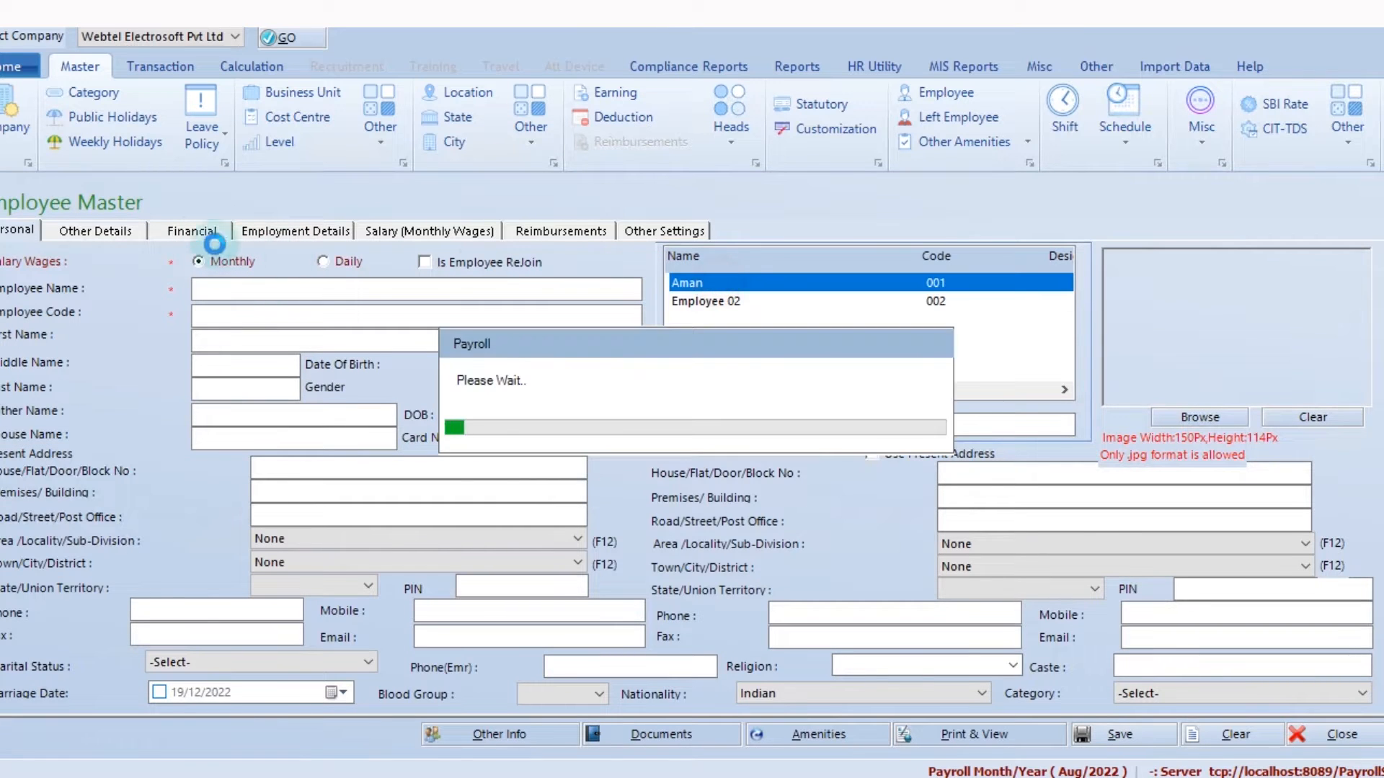
pyautogui.click(196, 232)
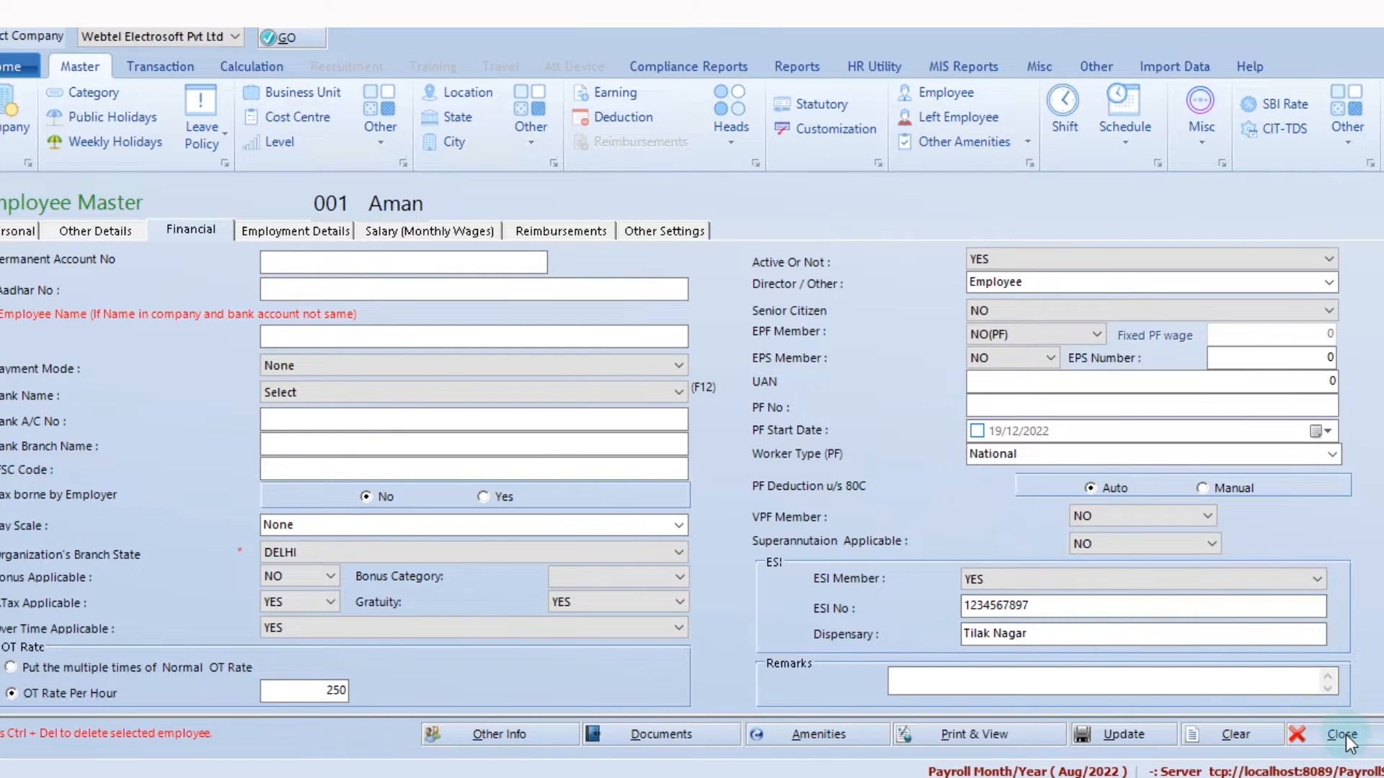
pyautogui.click(1294, 733)
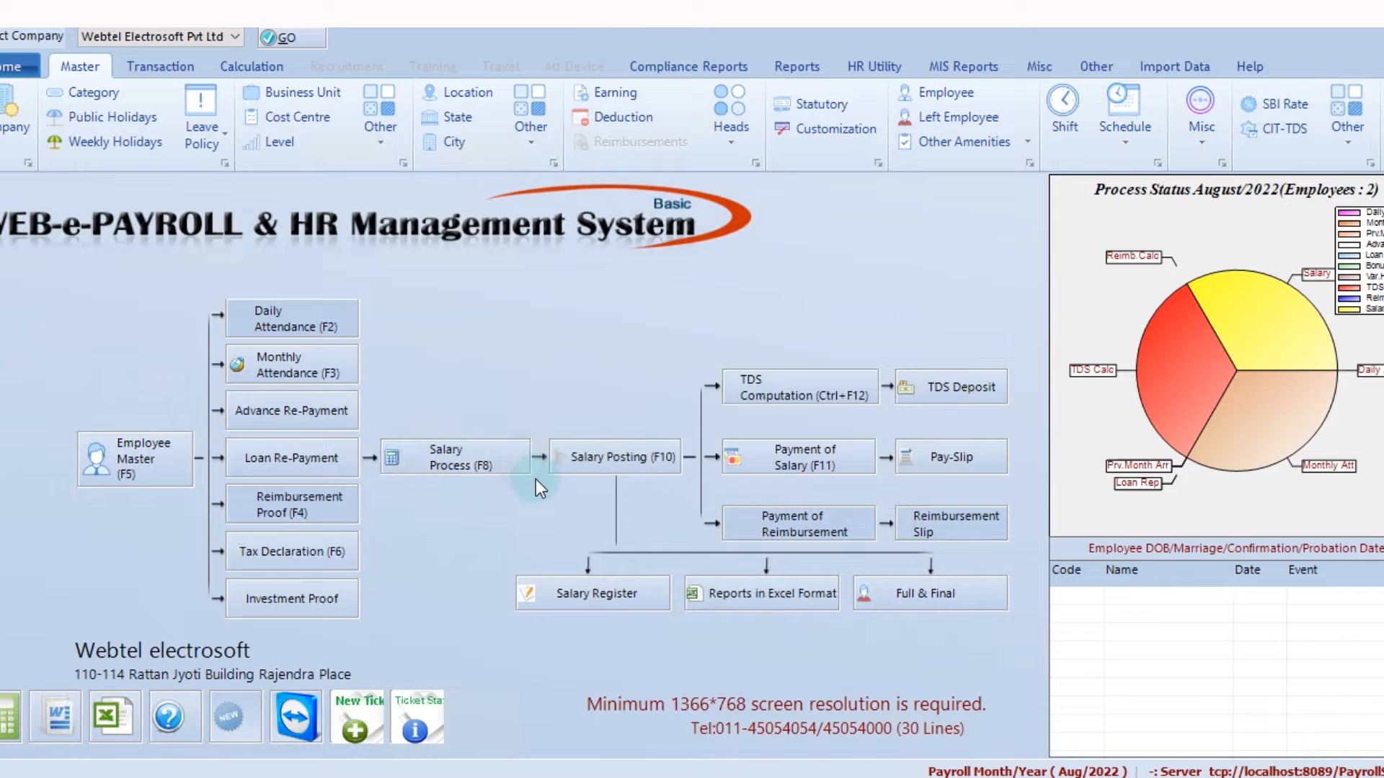
# Review the gross earning, gross deduction and net payment figures in Salary Process
pyautogui.click(522, 465)
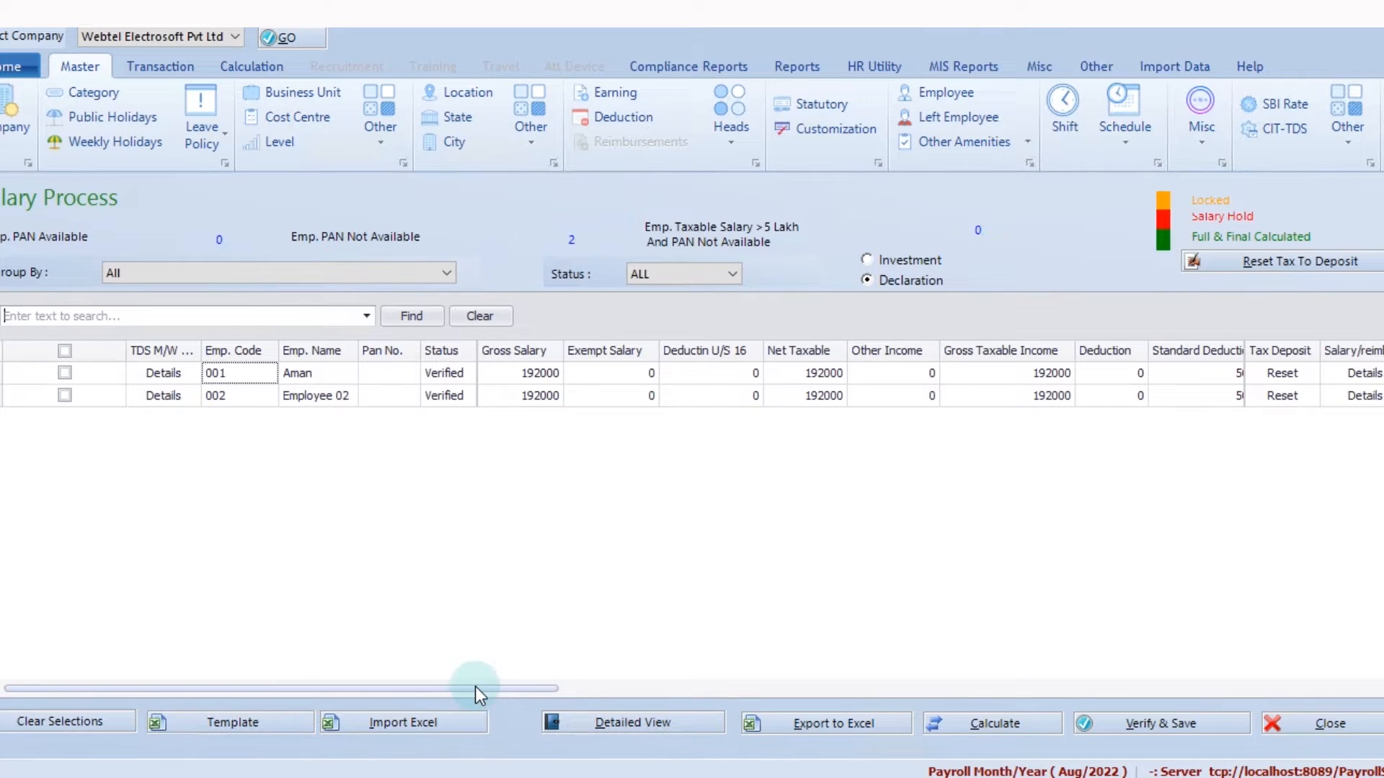
pyautogui.moveTo(474, 686); pyautogui.dragTo(1380, 747)
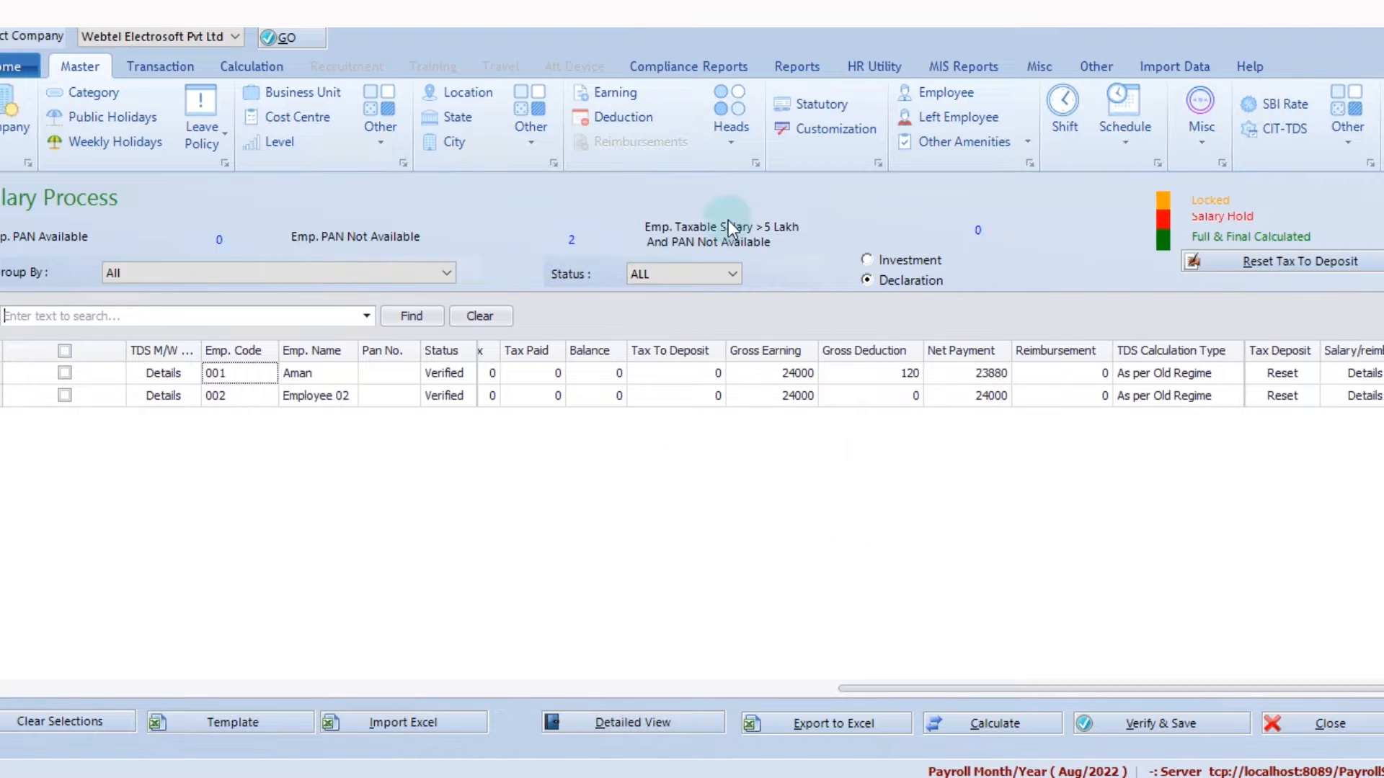
# Open the ESI Monthly Statement report and set its month and year to 08/2022
pyautogui.click(728, 68)
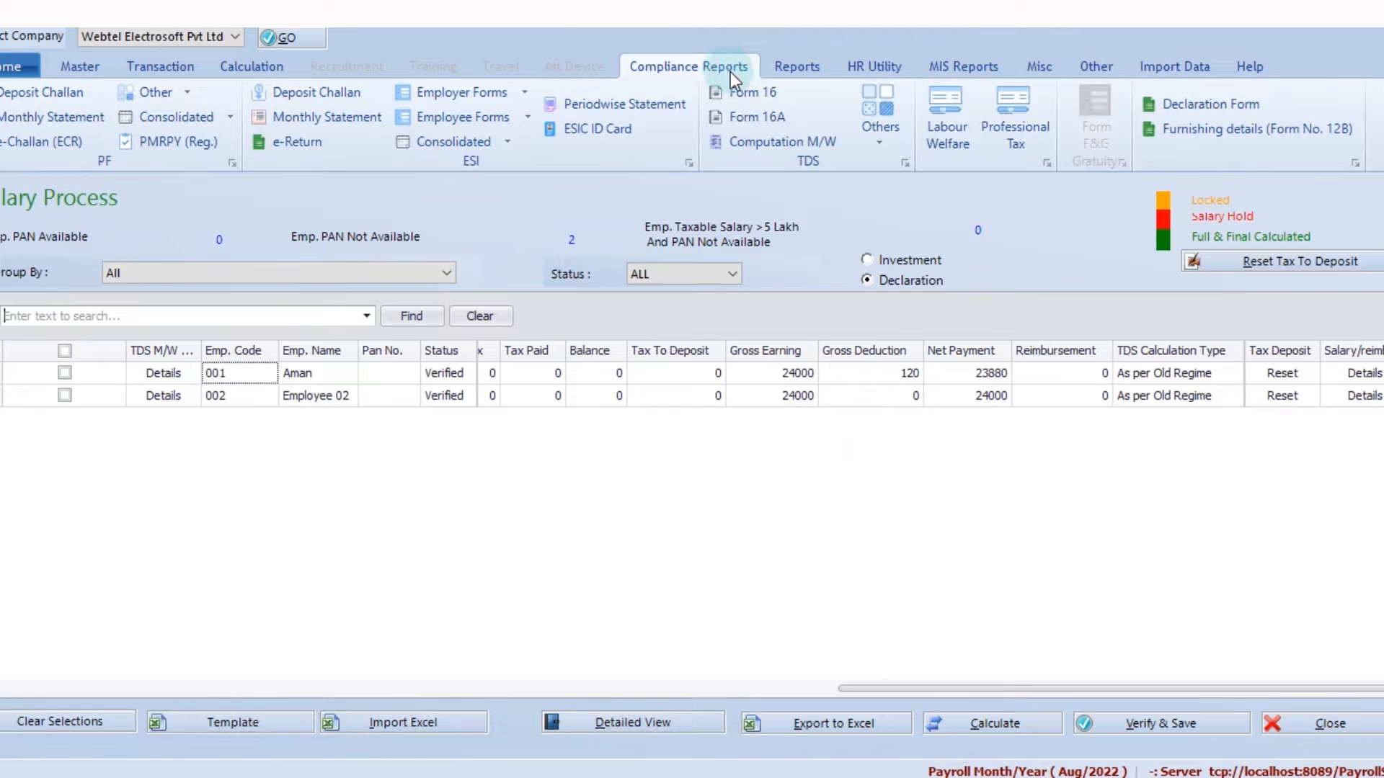
pyautogui.click(305, 117)
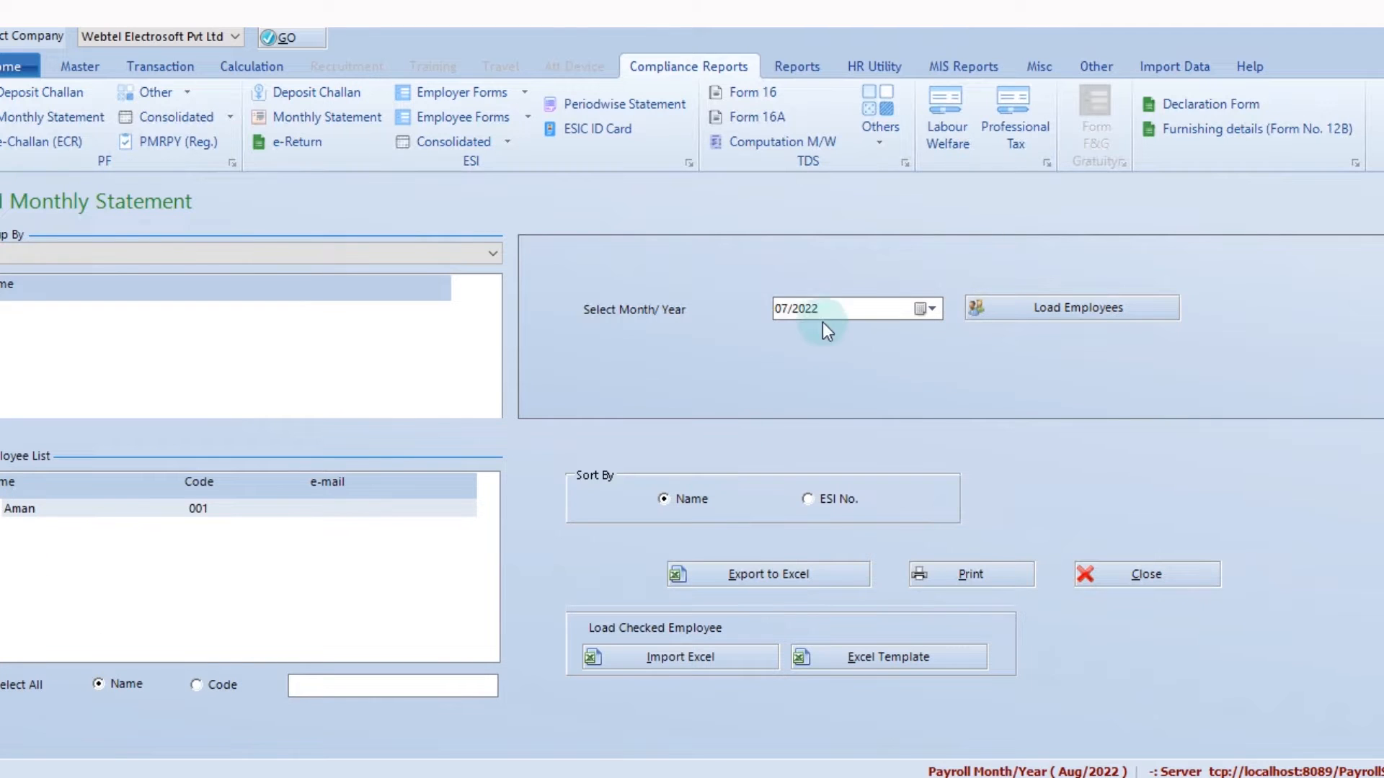
pyautogui.click(784, 308)
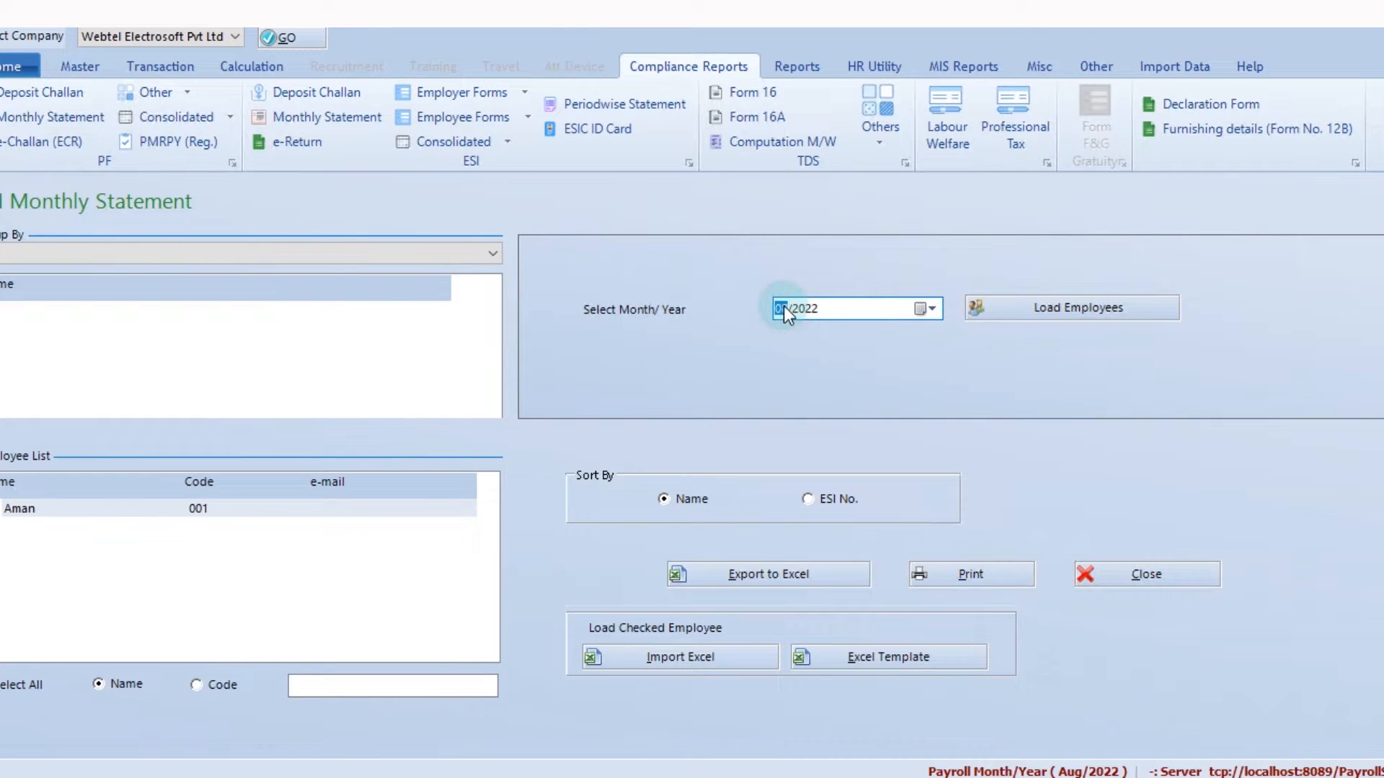
# Export the ESI Monthly Statement to an Excel file on the Desktop, naming the file after the employee
pyautogui.click(840, 577)
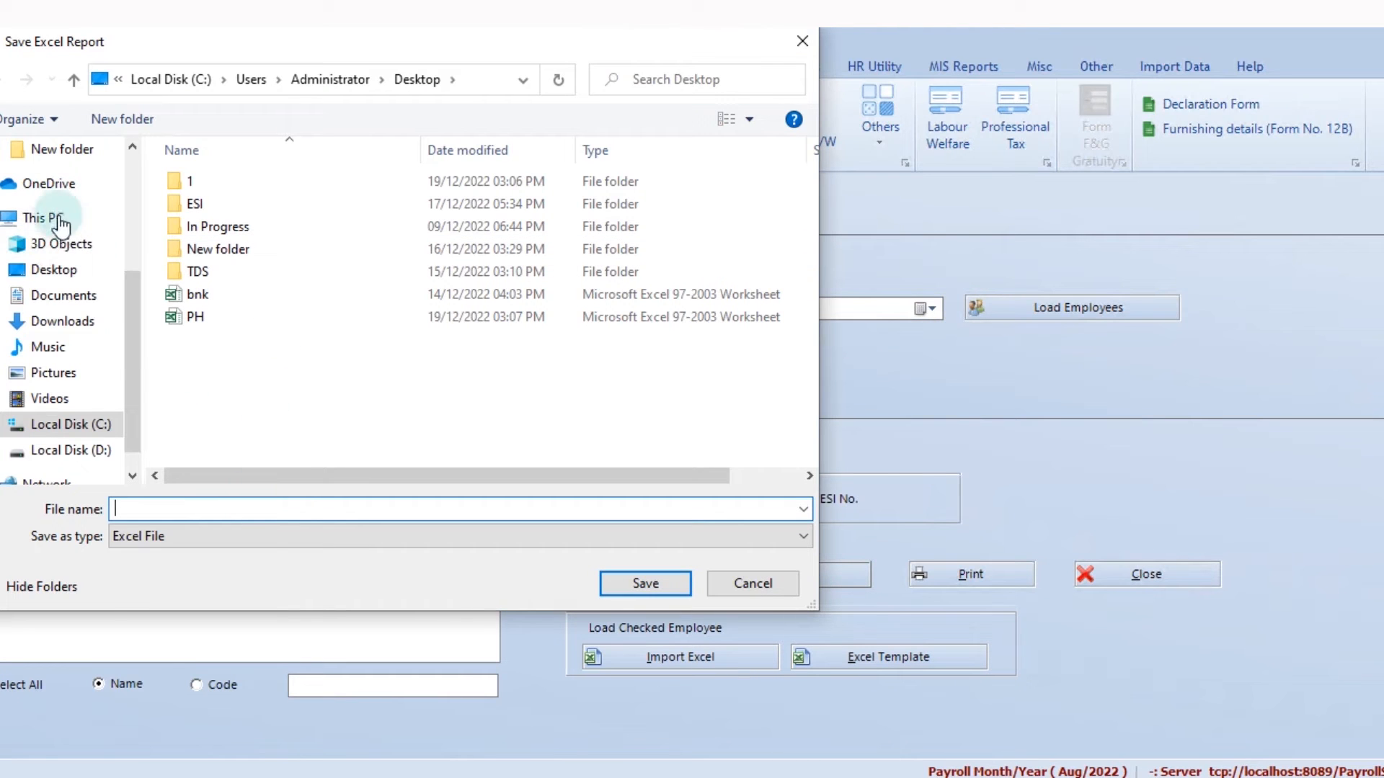
pyautogui.click(53, 270)
pyautogui.click(202, 507)
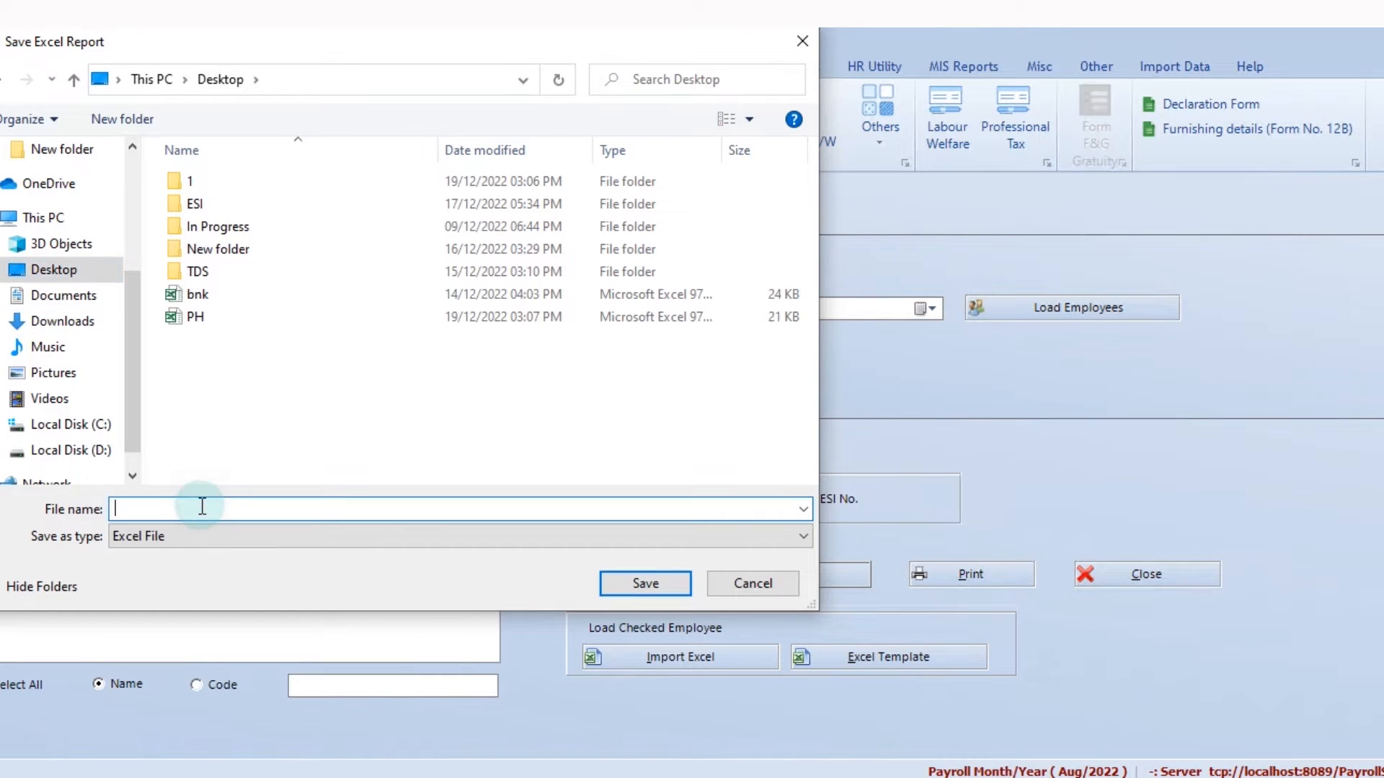
pyautogui.write('aMN')
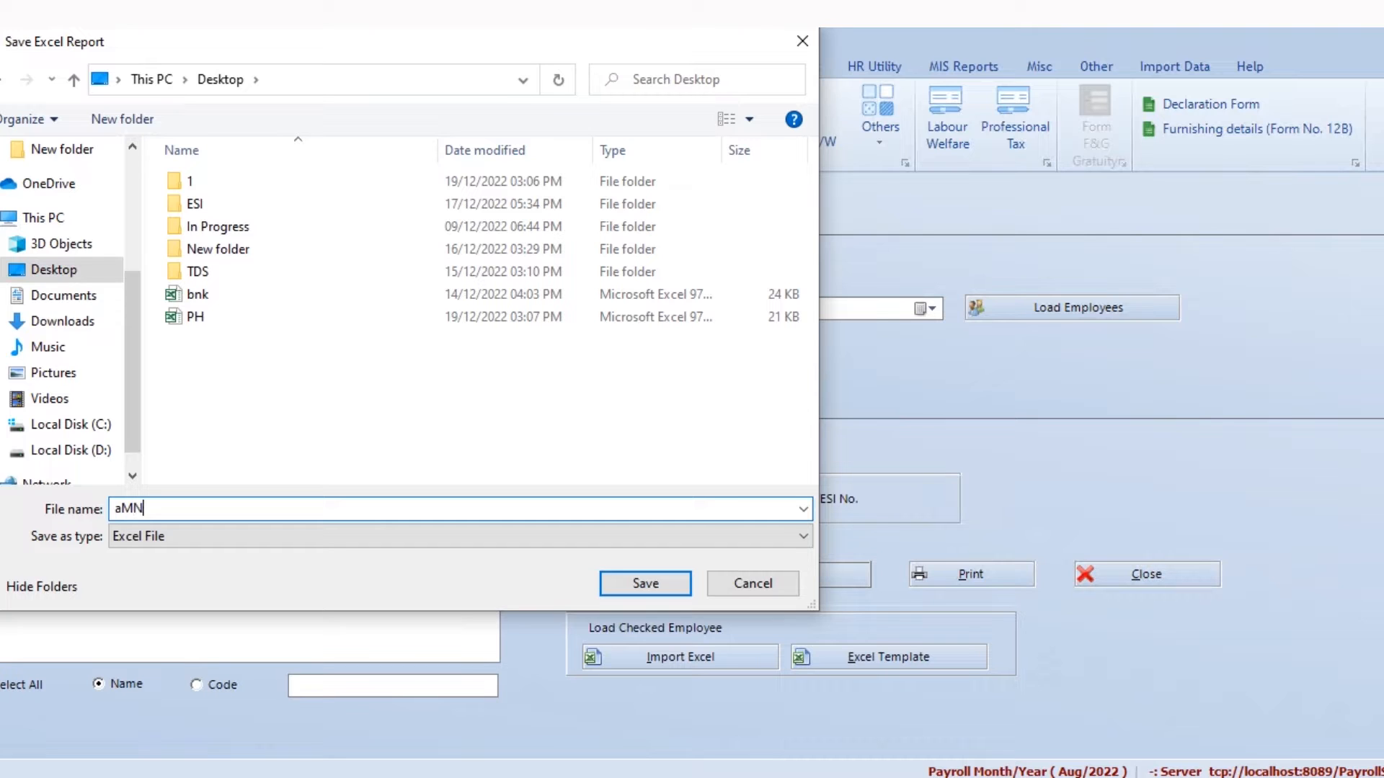
pyautogui.press('BackSpace')
pyautogui.press('BackSpace')
pyautogui.press('BackSpace')
pyautogui.write('AMAN')
pyautogui.click(614, 581)
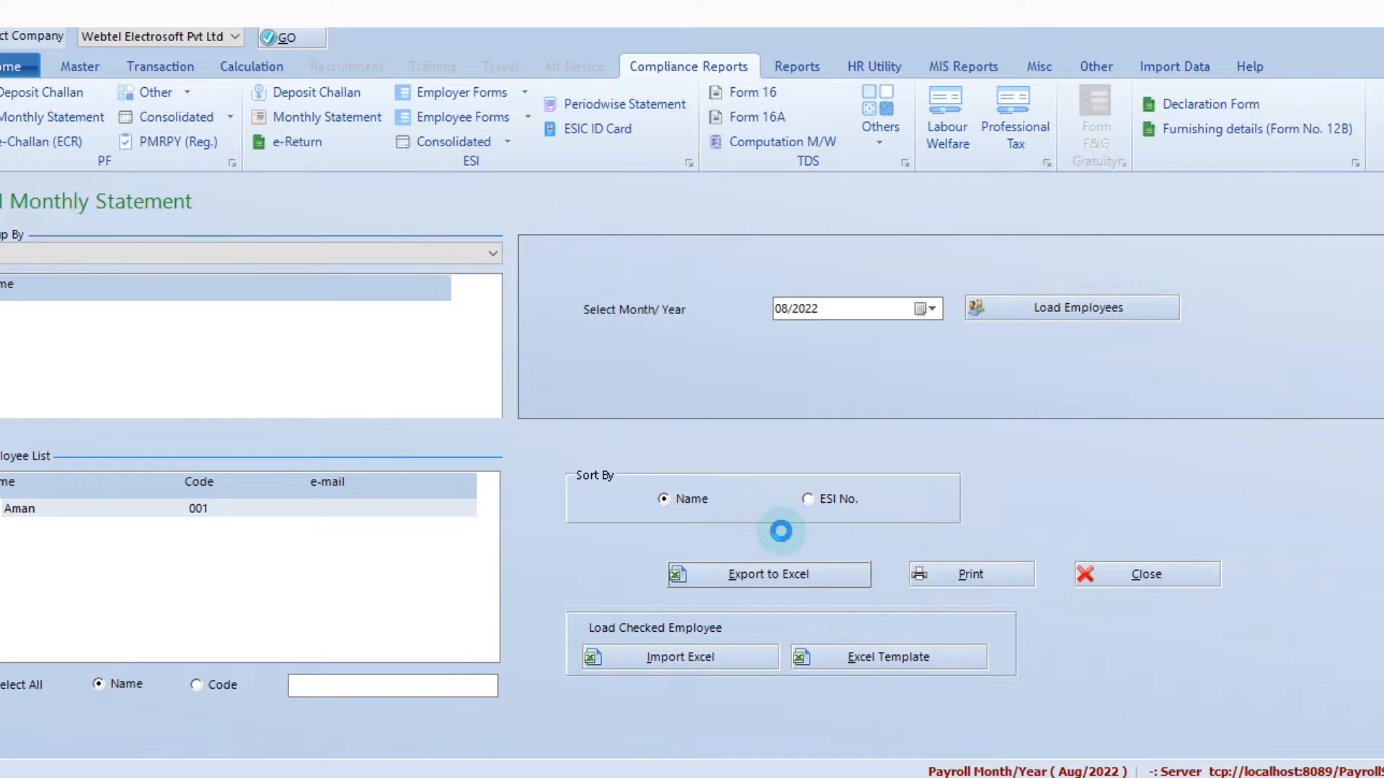
# View the exported ESI statement in maximized Excel and check the employee's ESI number, name, days, wages, and employee and employer contributions
pyautogui.click(1274, 534)
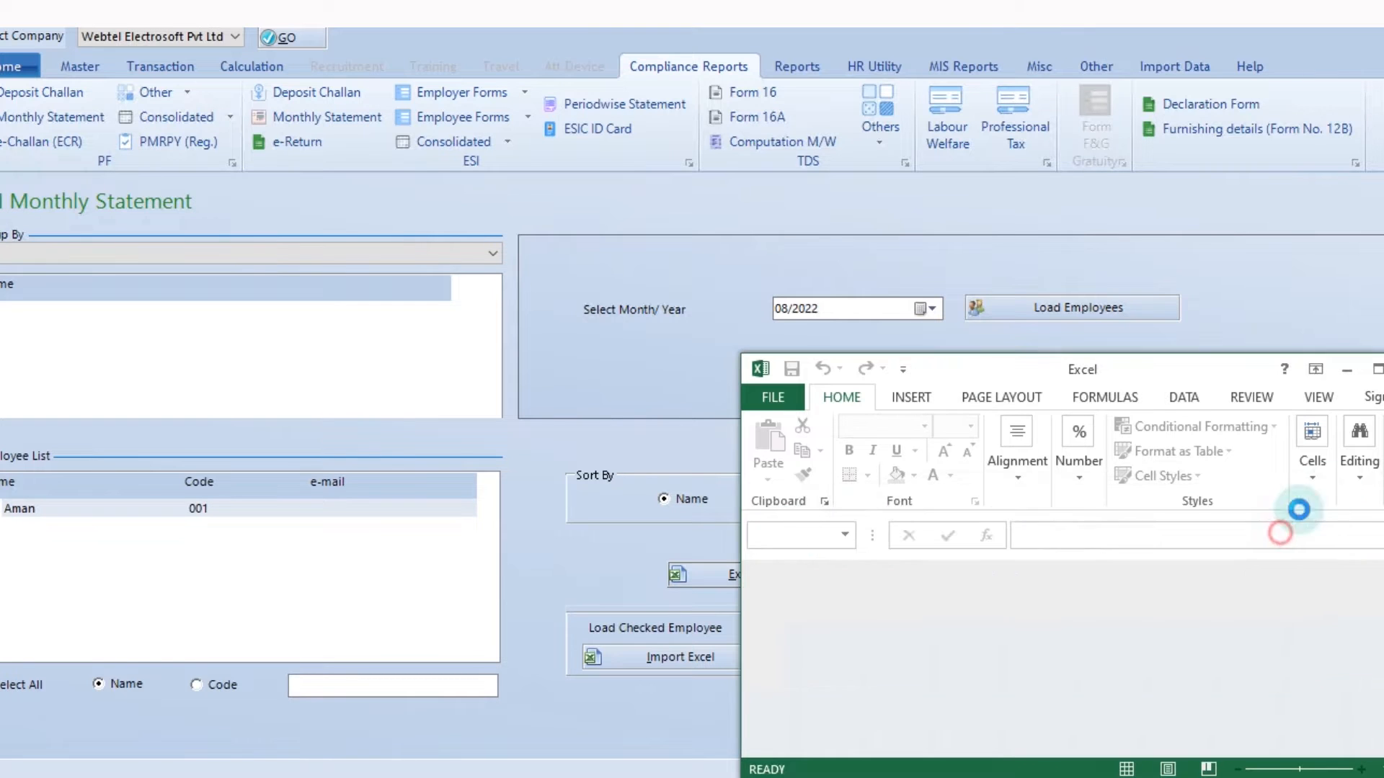
pyautogui.click(1377, 369)
pyautogui.click(930, 347)
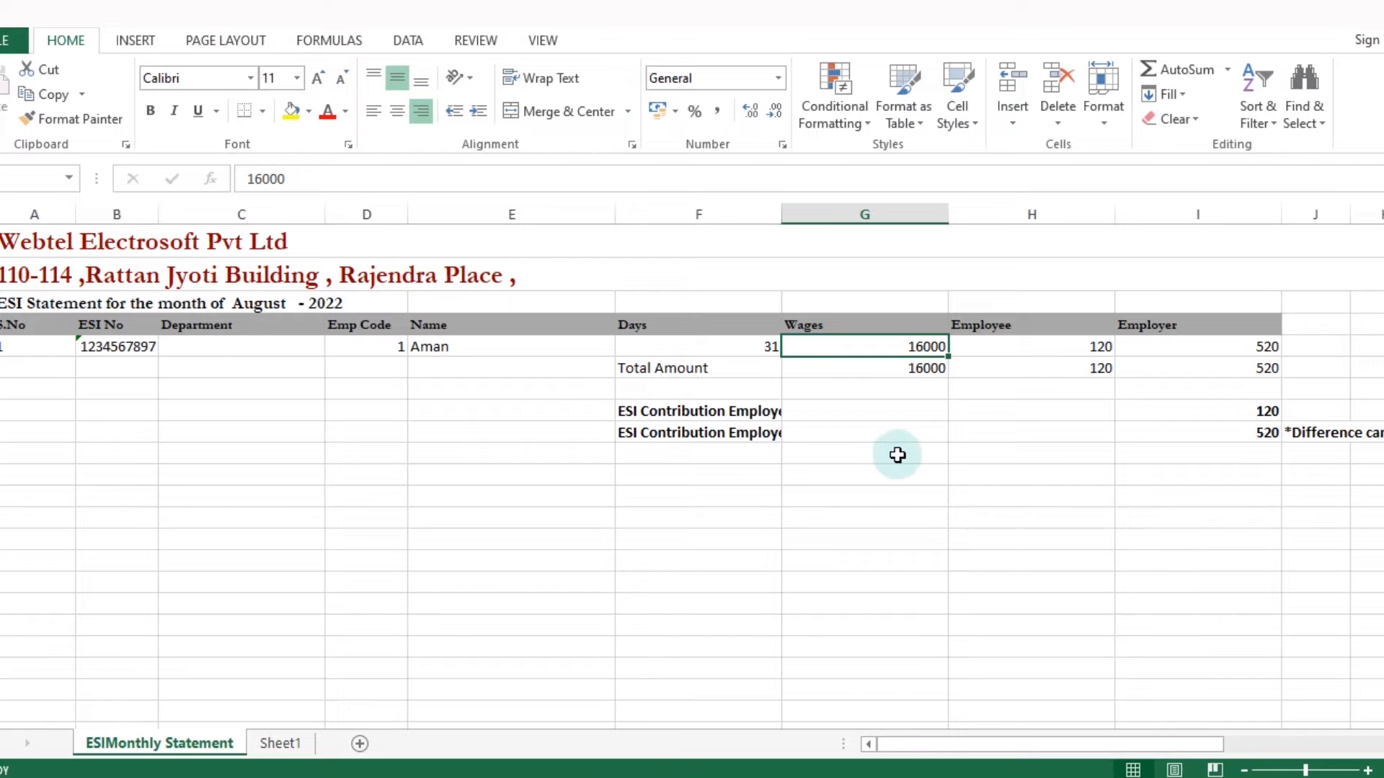
pyautogui.click(92, 355)
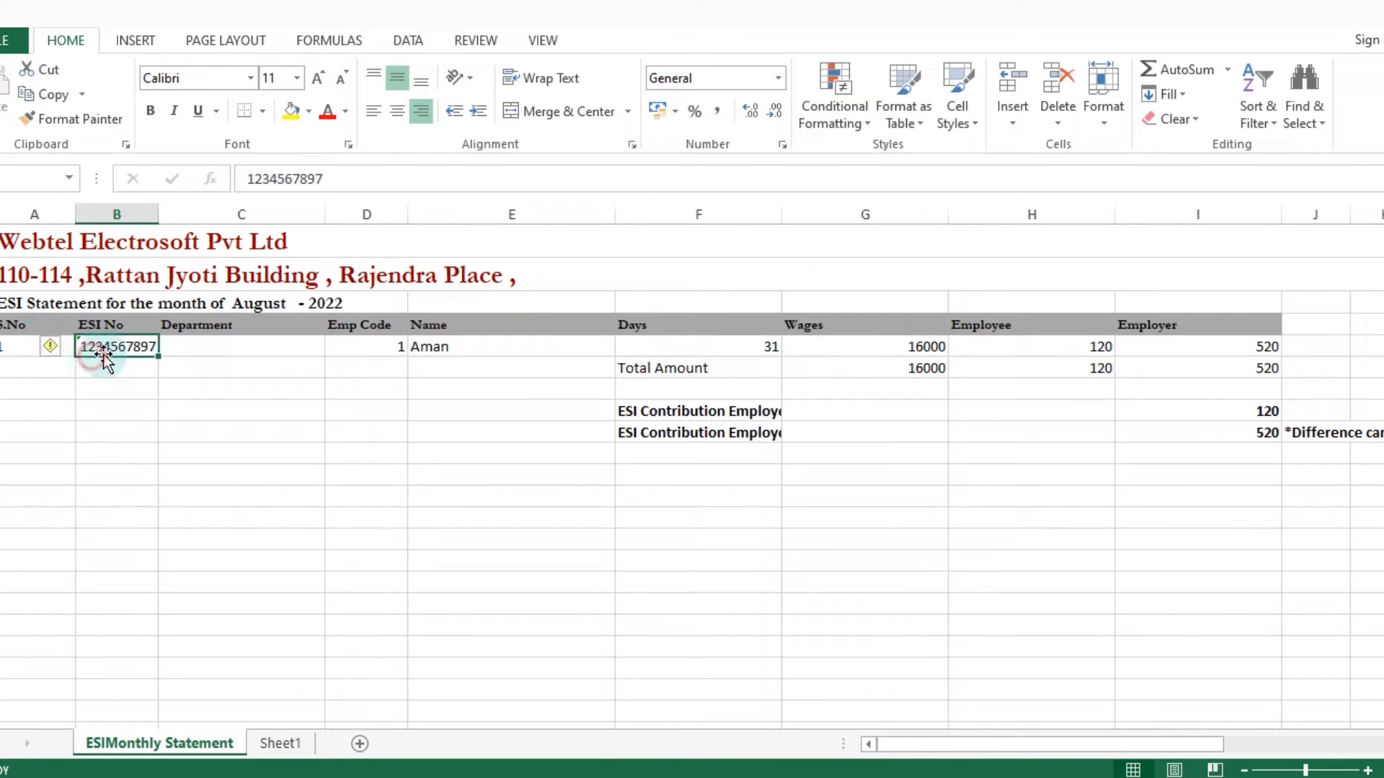
pyautogui.click(456, 351)
pyautogui.click(697, 347)
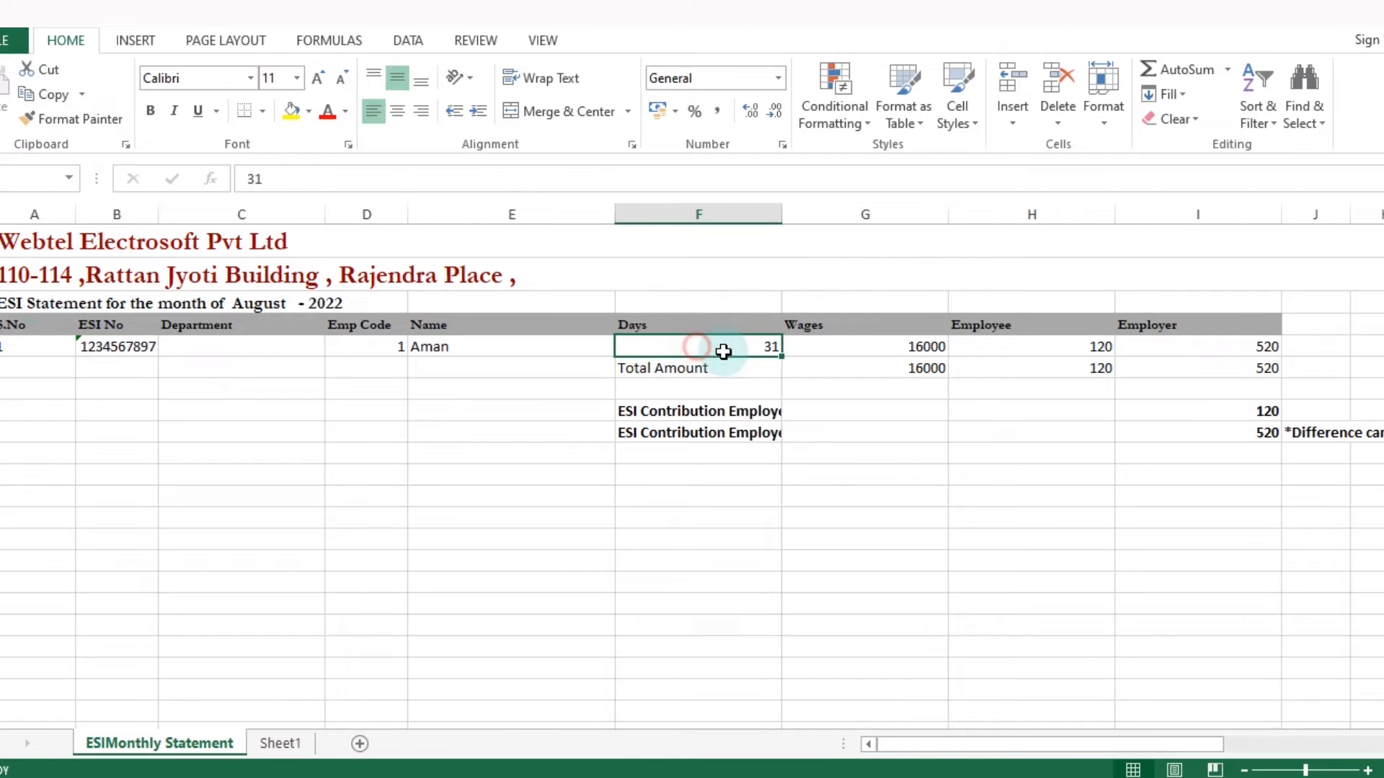
pyautogui.click(880, 349)
pyautogui.click(1015, 346)
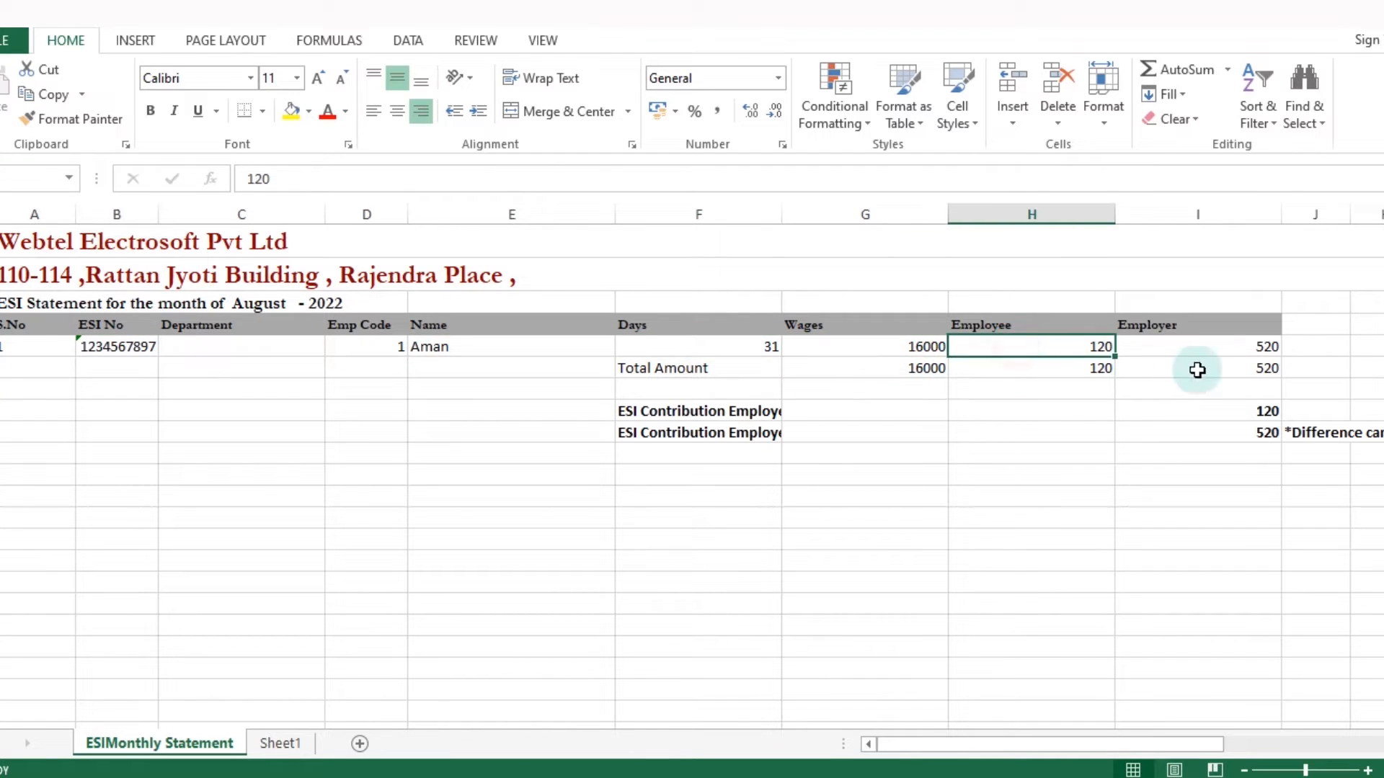
pyautogui.click(1229, 348)
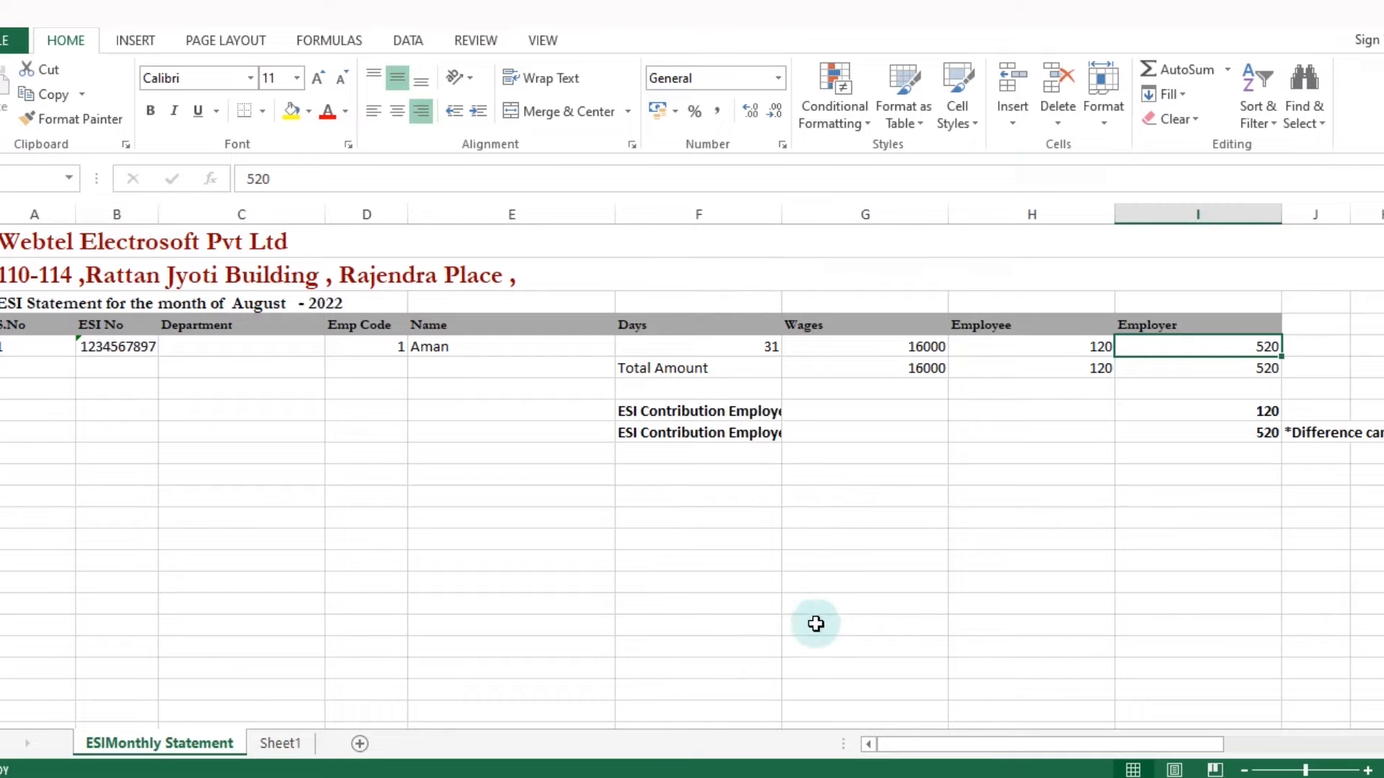
# Switch back to the payroll application and post the August 2022 salaries, declining to run the payment module
pyautogui.click(765, 777)
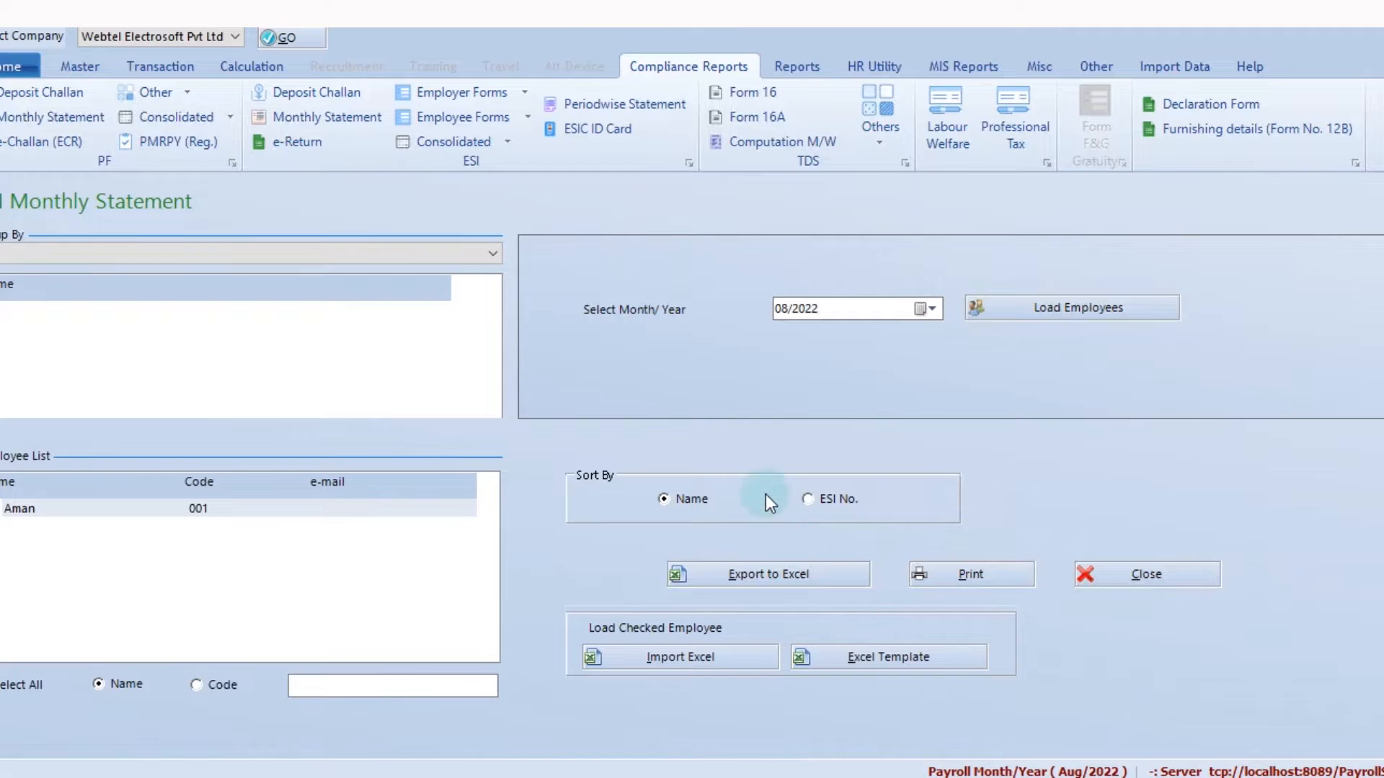
pyautogui.click(254, 68)
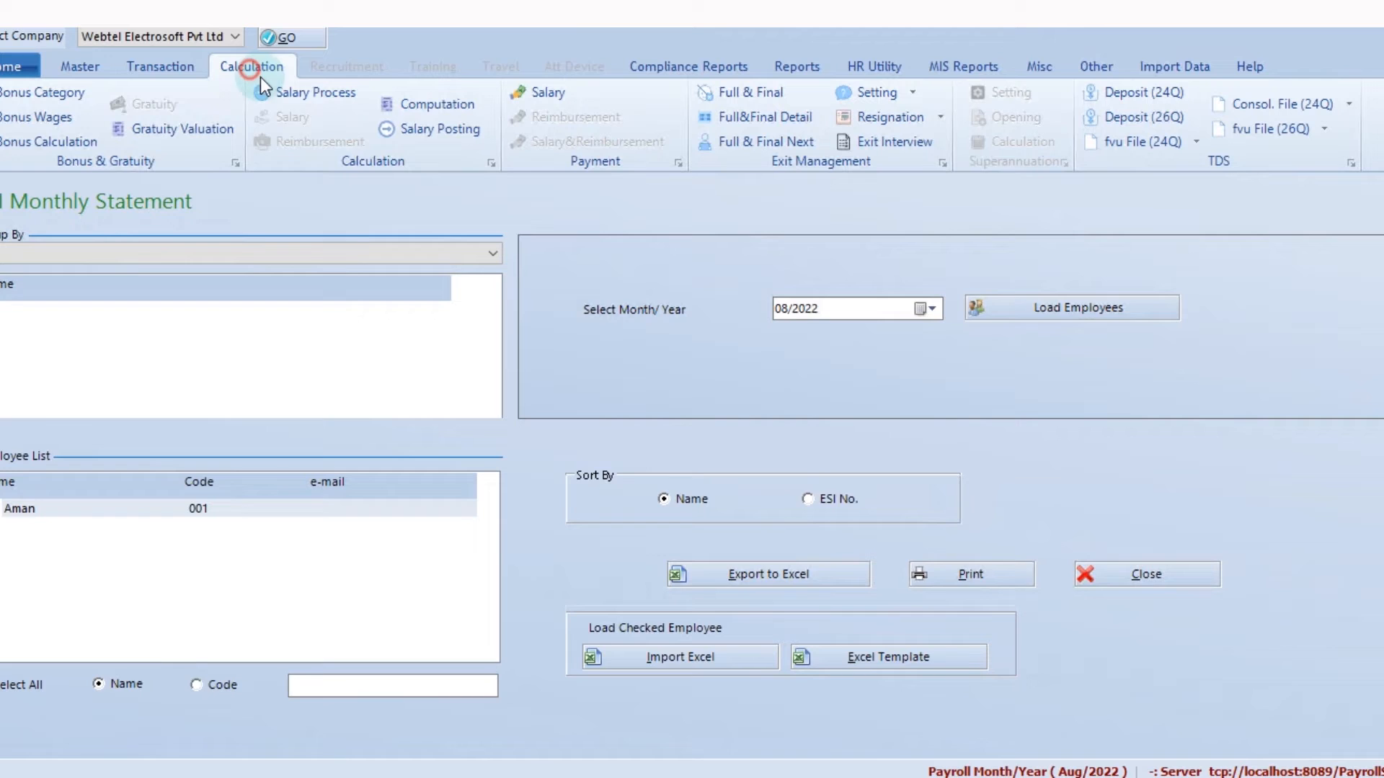
pyautogui.click(430, 130)
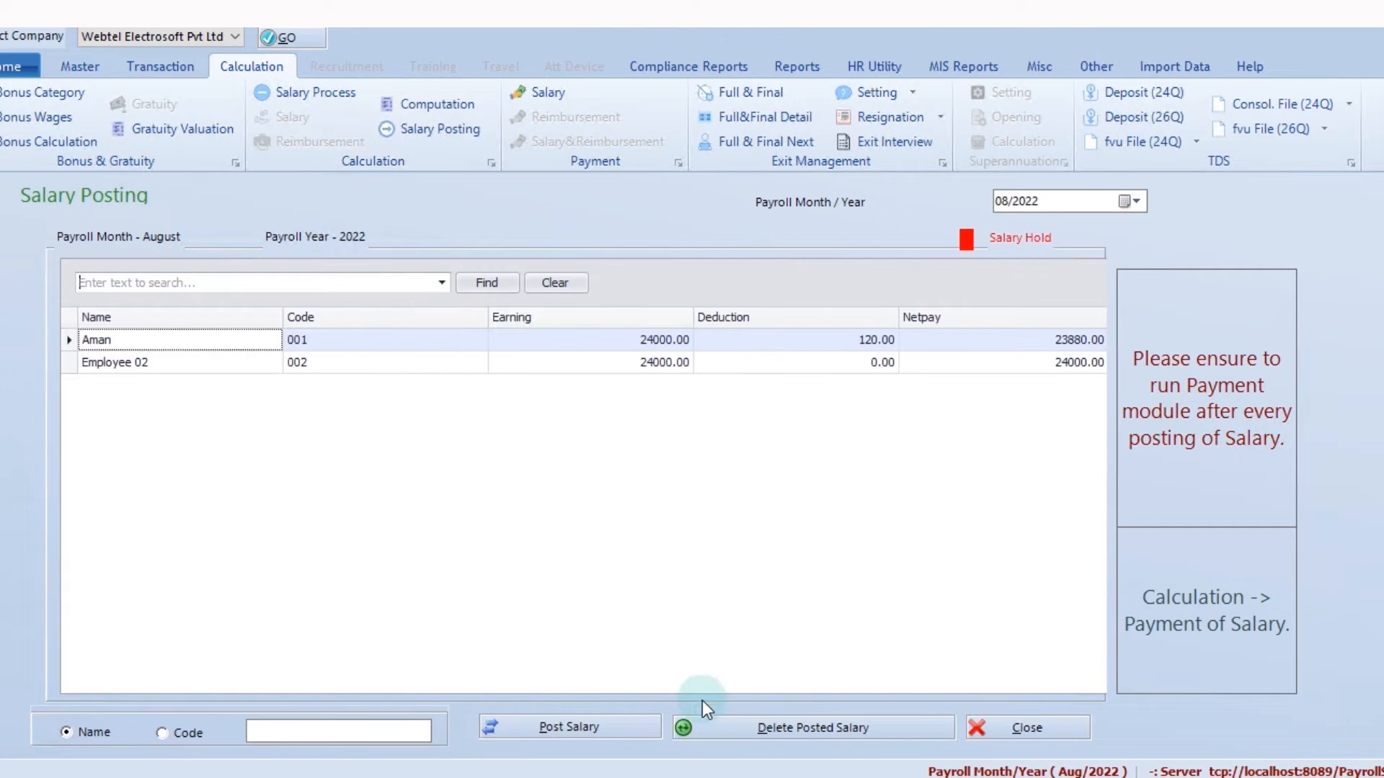
pyautogui.click(610, 727)
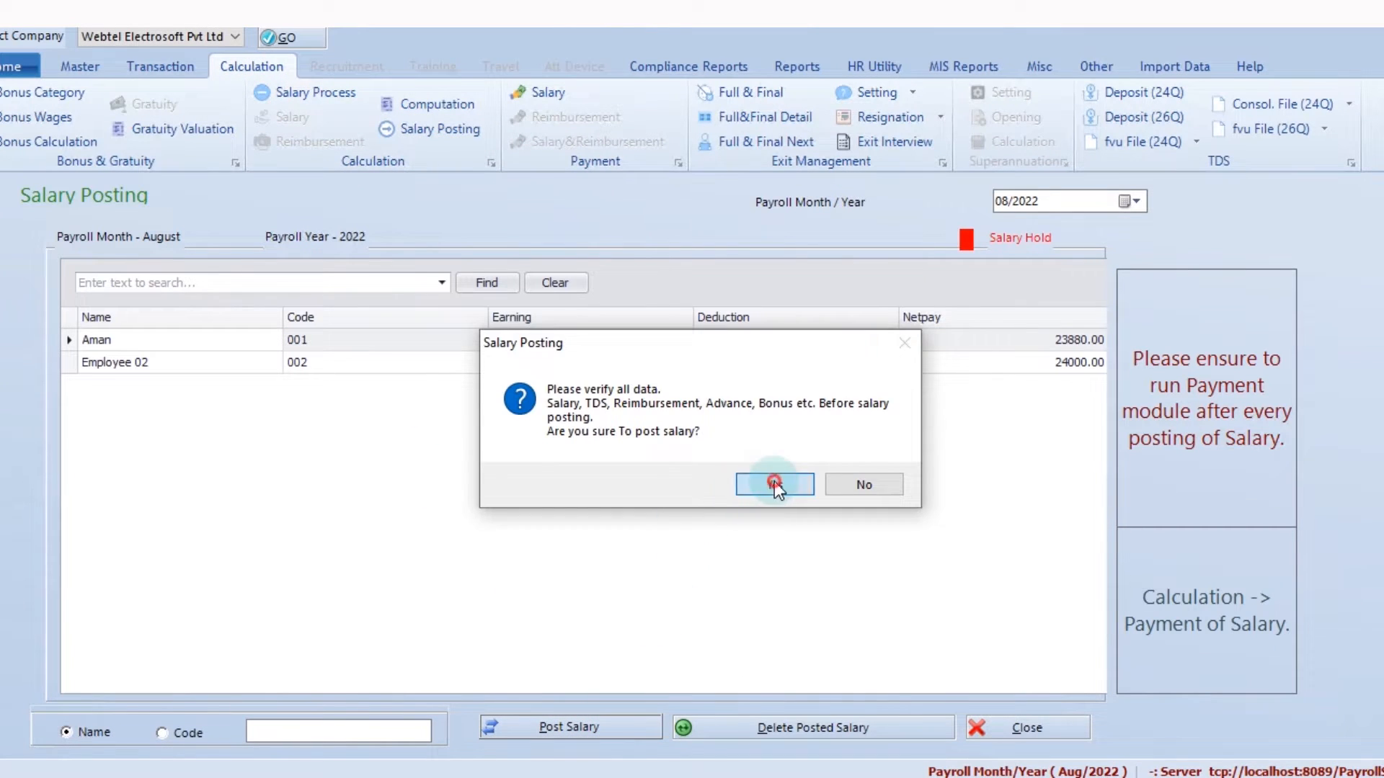
pyautogui.click(774, 483)
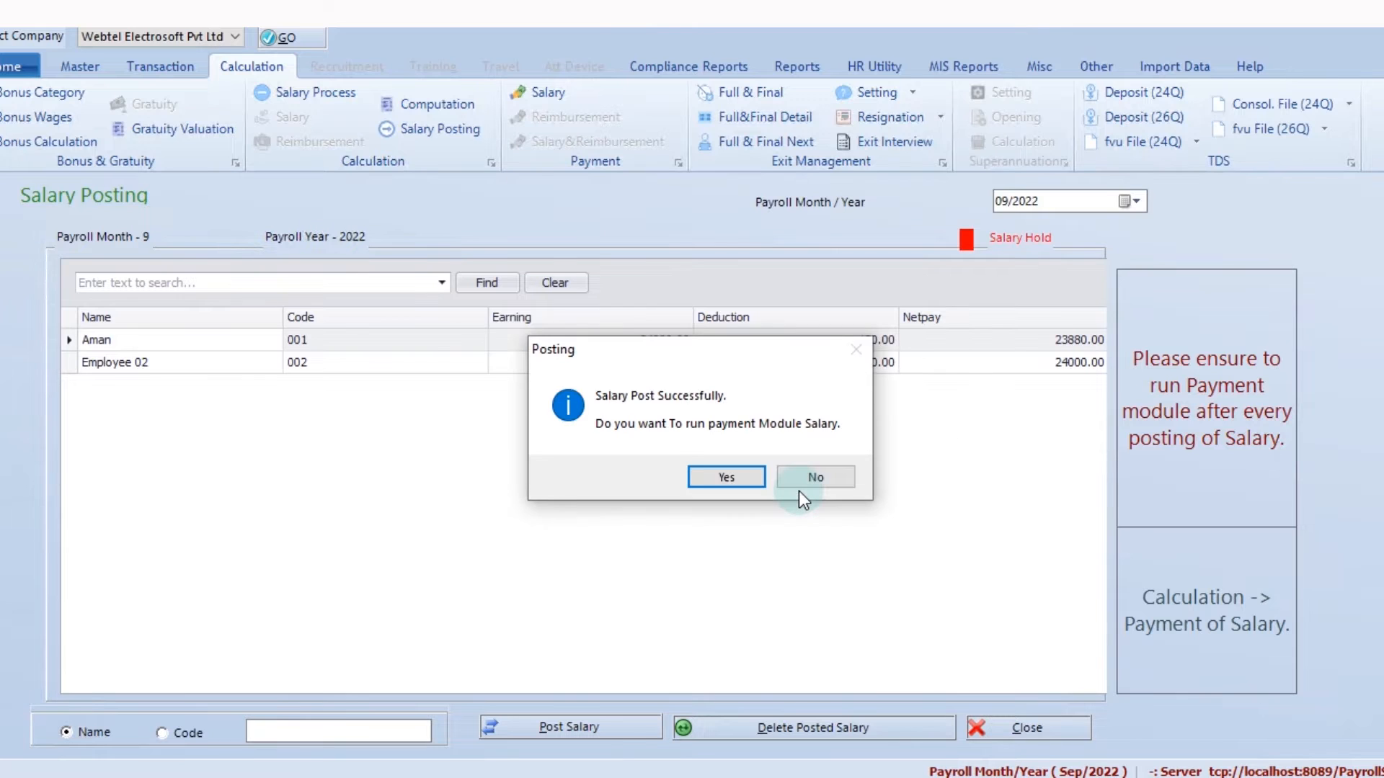
pyautogui.click(809, 476)
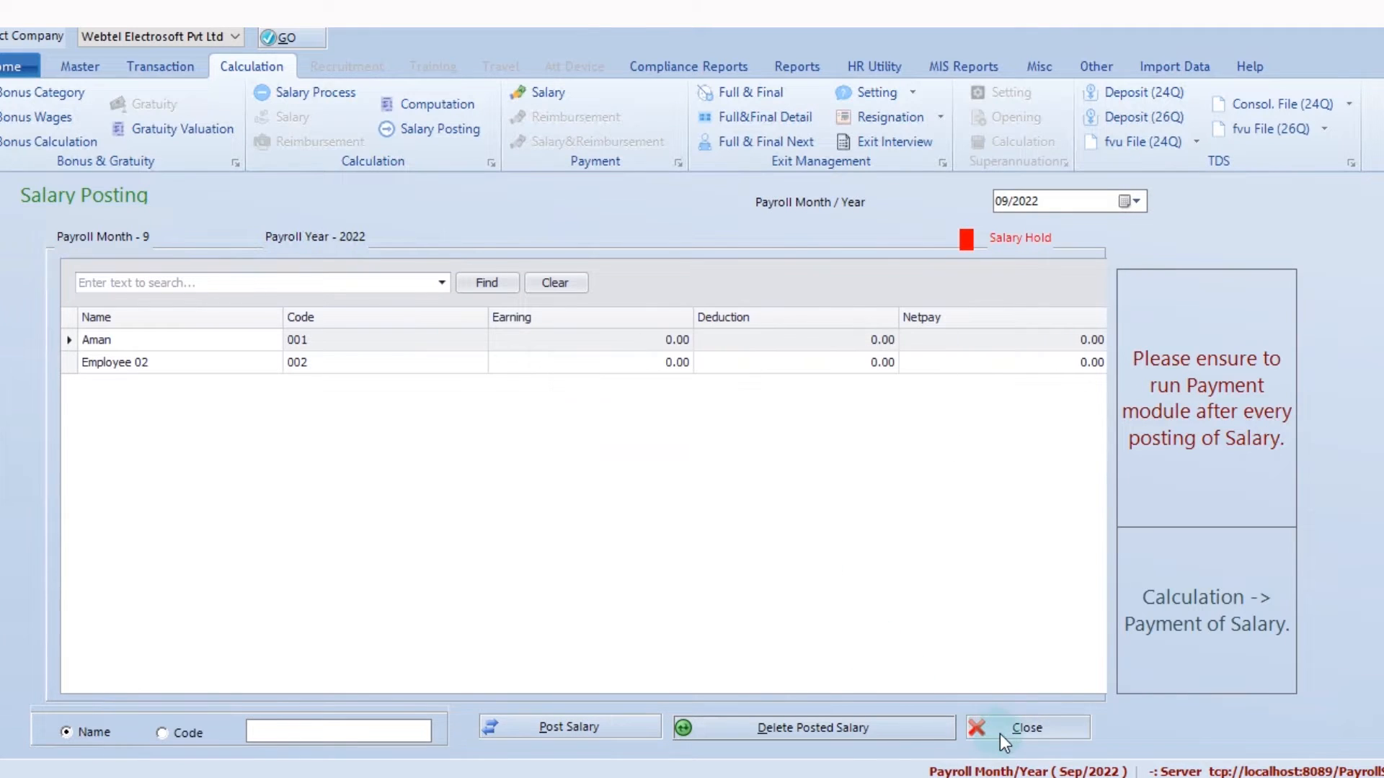
# Open the ESI Deposit Challan for payroll month 08 and year 2022
pyautogui.click(661, 68)
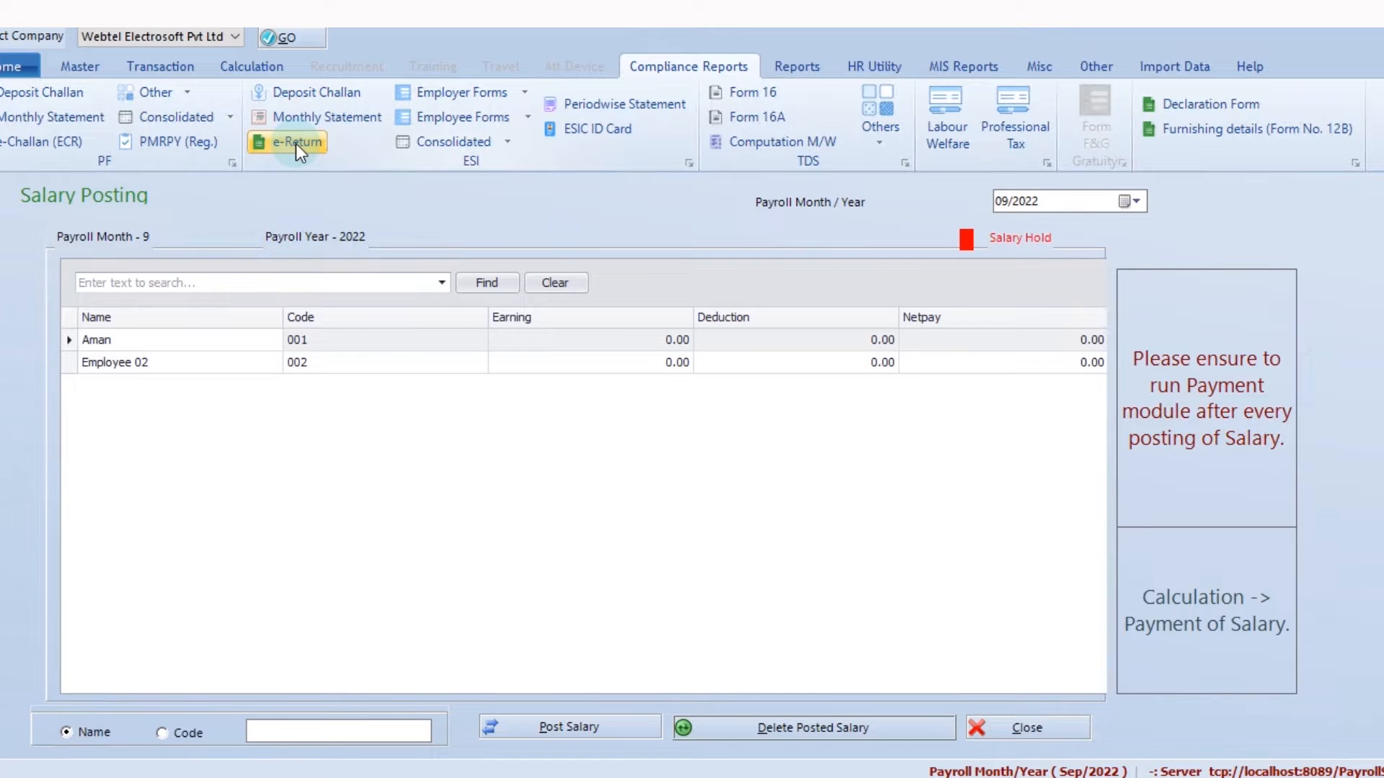
pyautogui.click(309, 93)
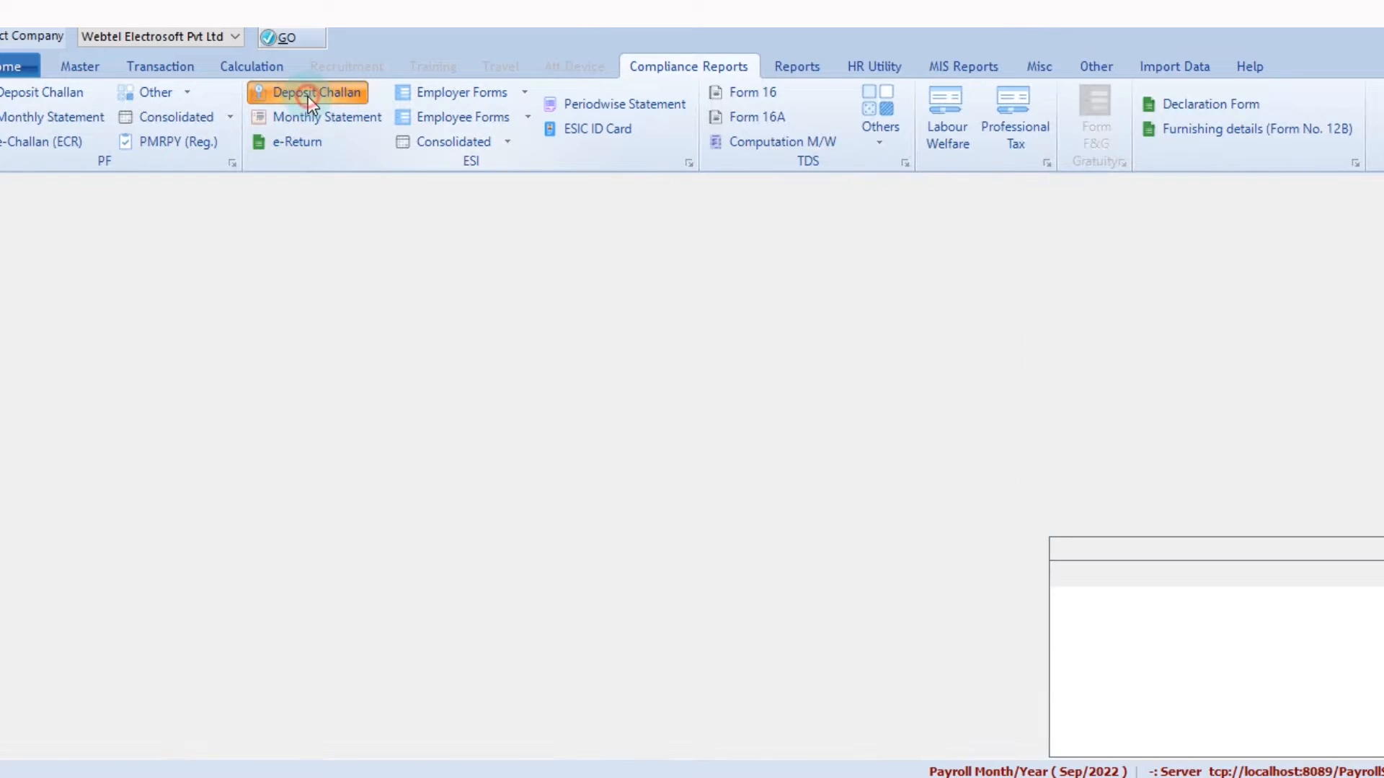
pyautogui.click(732, 375)
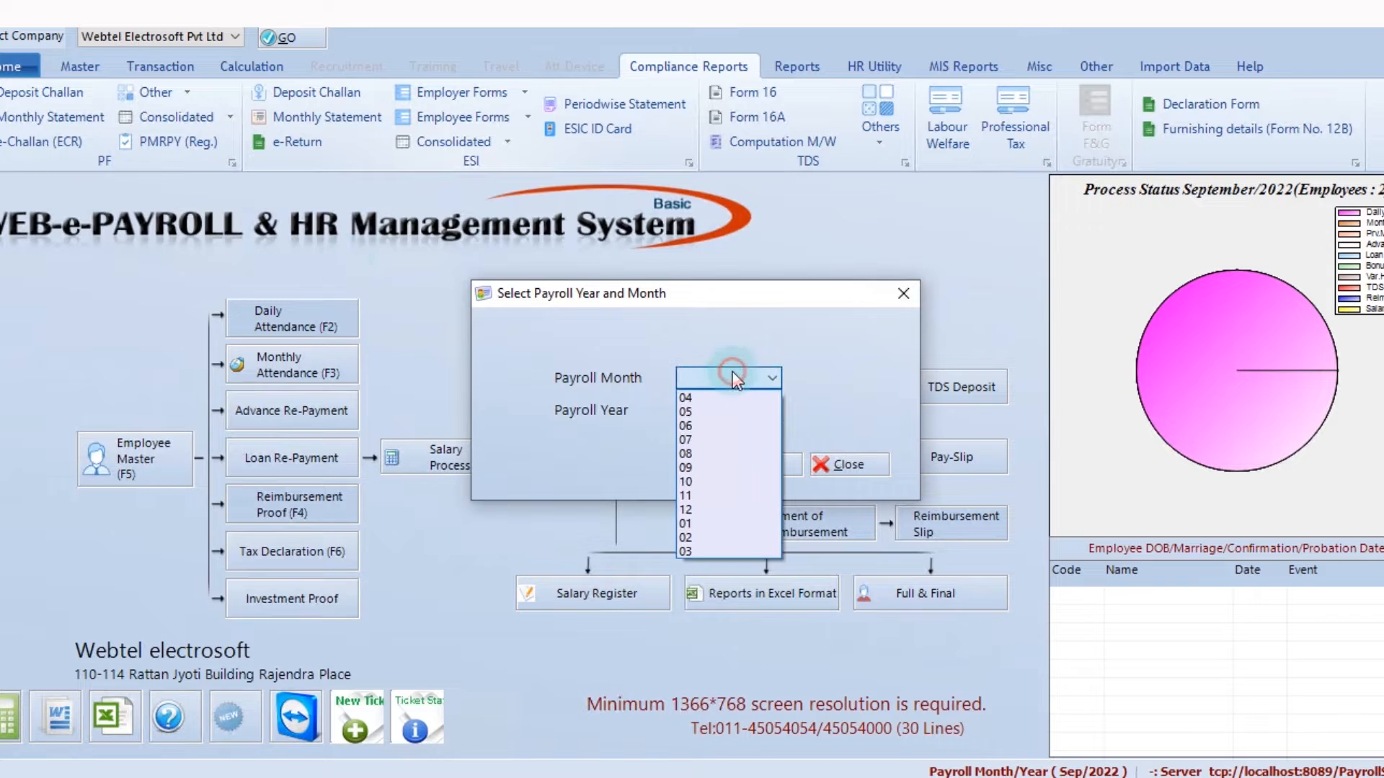
pyautogui.click(715, 454)
pyautogui.click(734, 410)
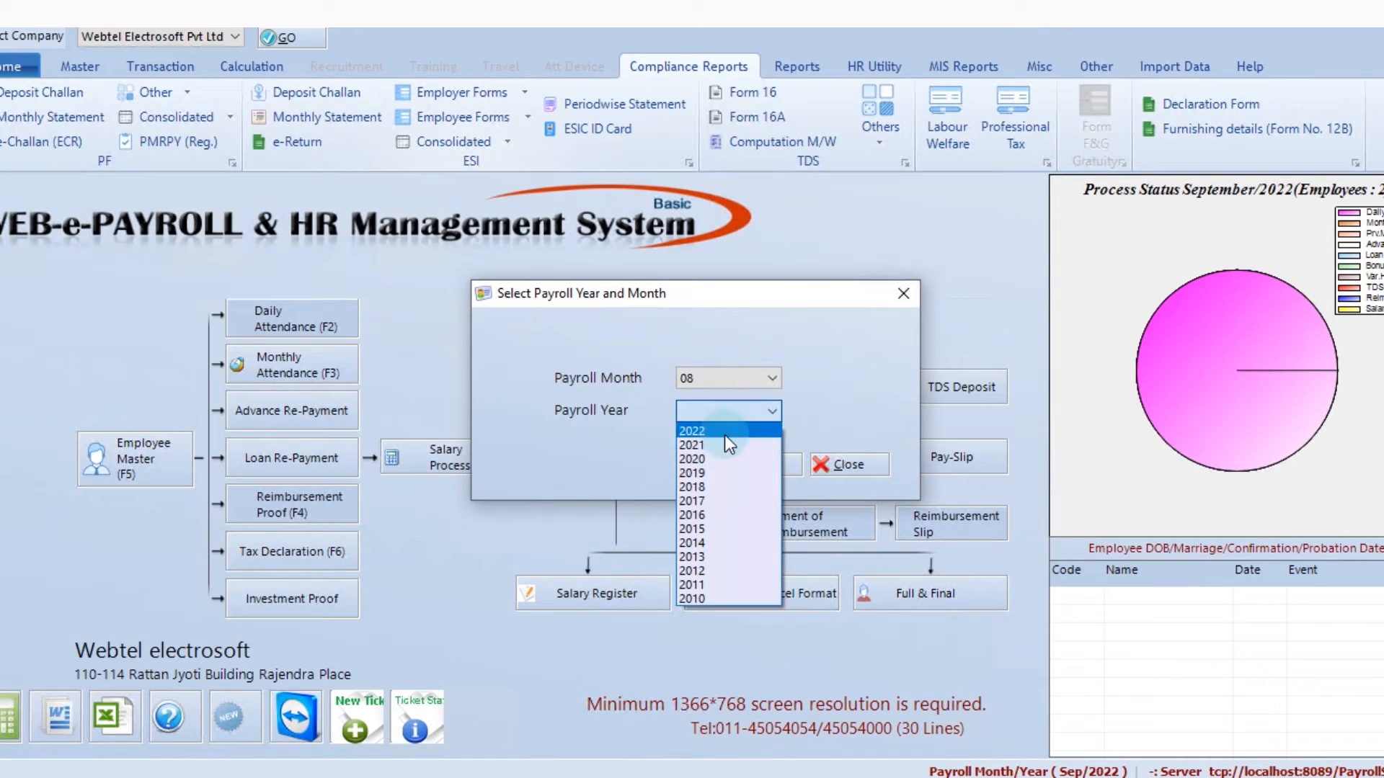
pyautogui.click(724, 433)
pyautogui.click(761, 464)
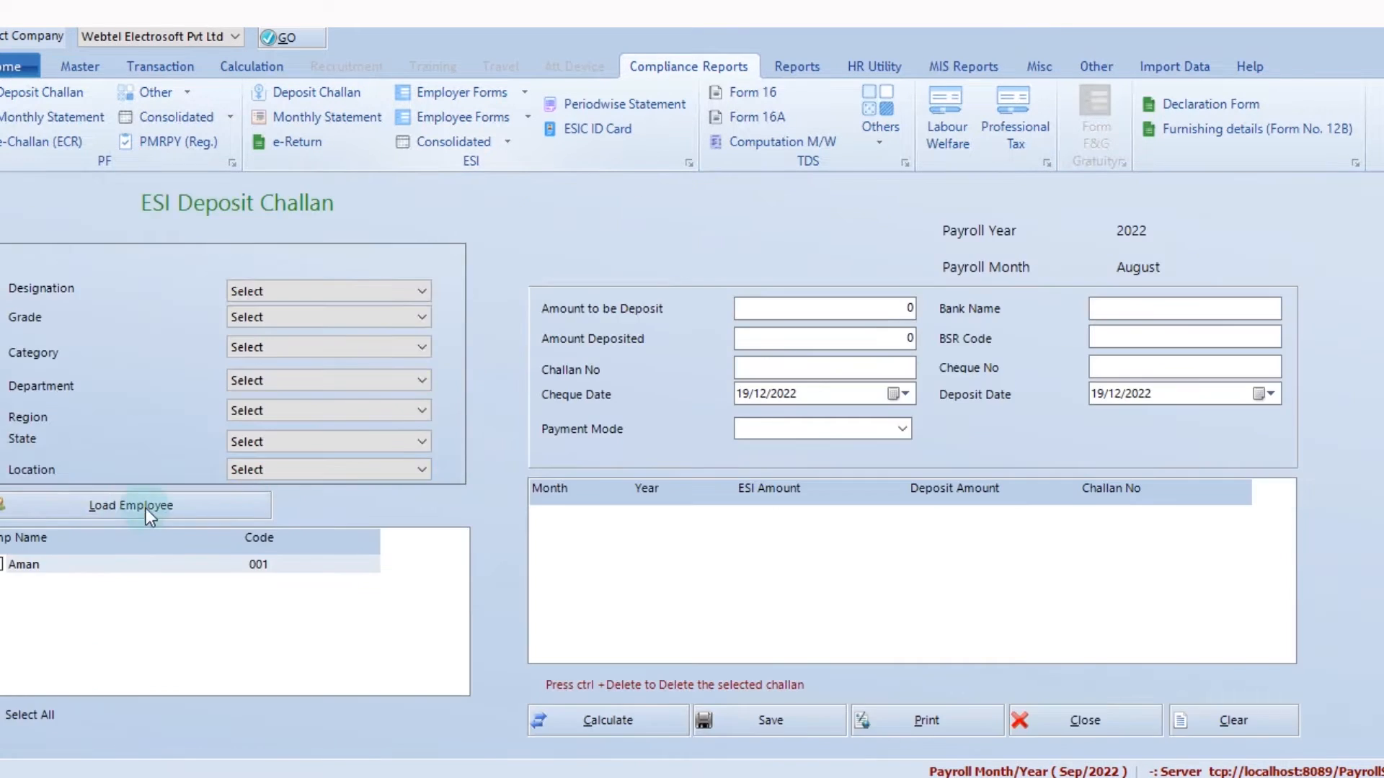
# Calculate the ESI amount to be deposited for employee 001 and print the challan
pyautogui.click(3, 564)
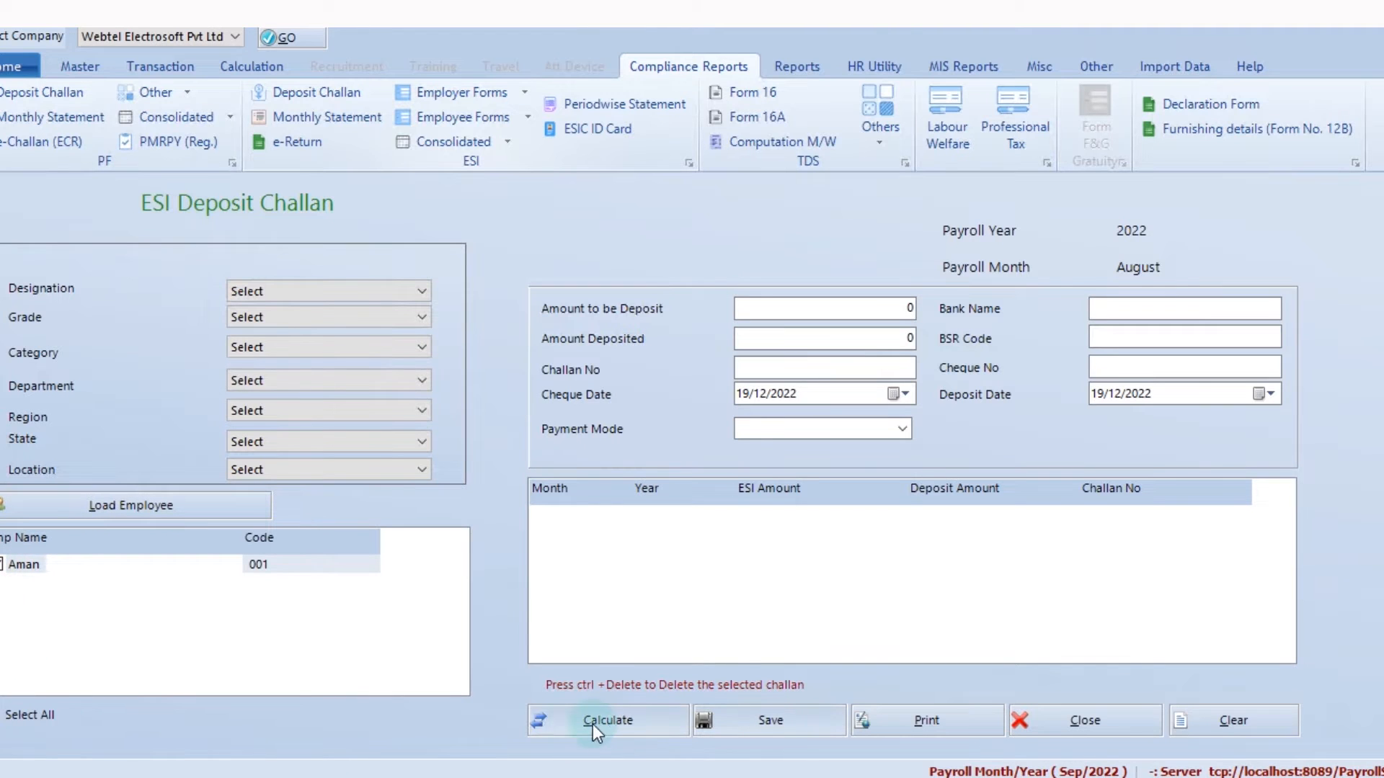
pyautogui.click(567, 723)
pyautogui.doubleClick(904, 308)
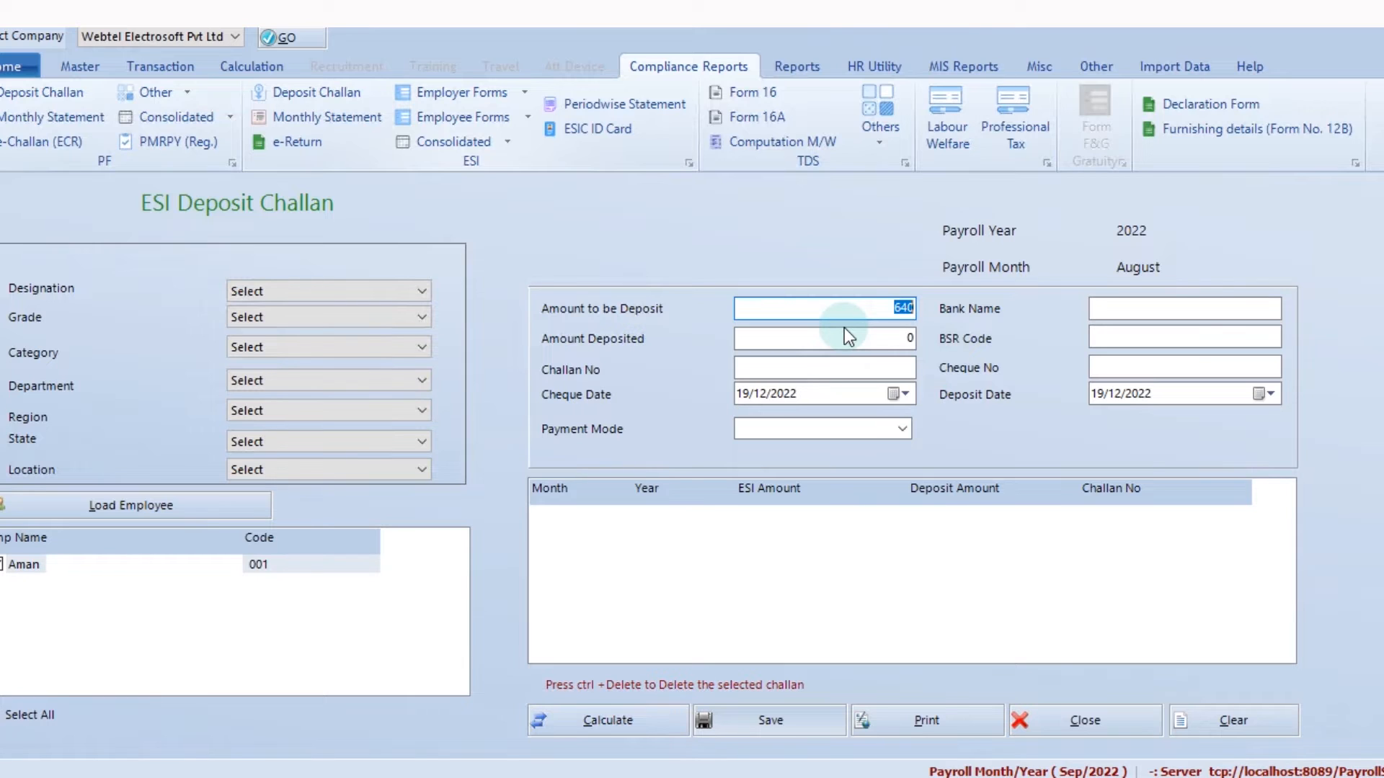
pyautogui.click(926, 720)
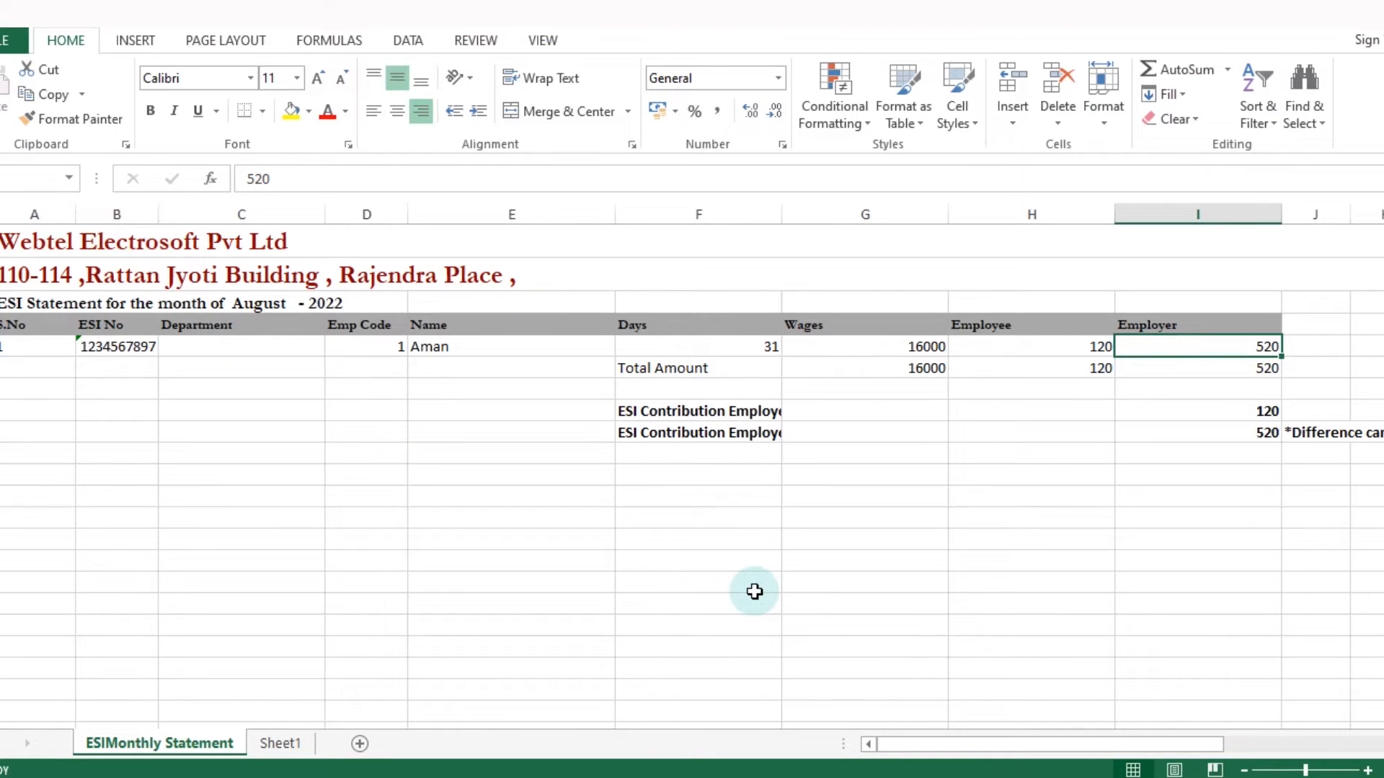
# Switch back to the payroll application and open the ESI e-Return for payroll month 08 and year 2022
pyautogui.click(556, 551)
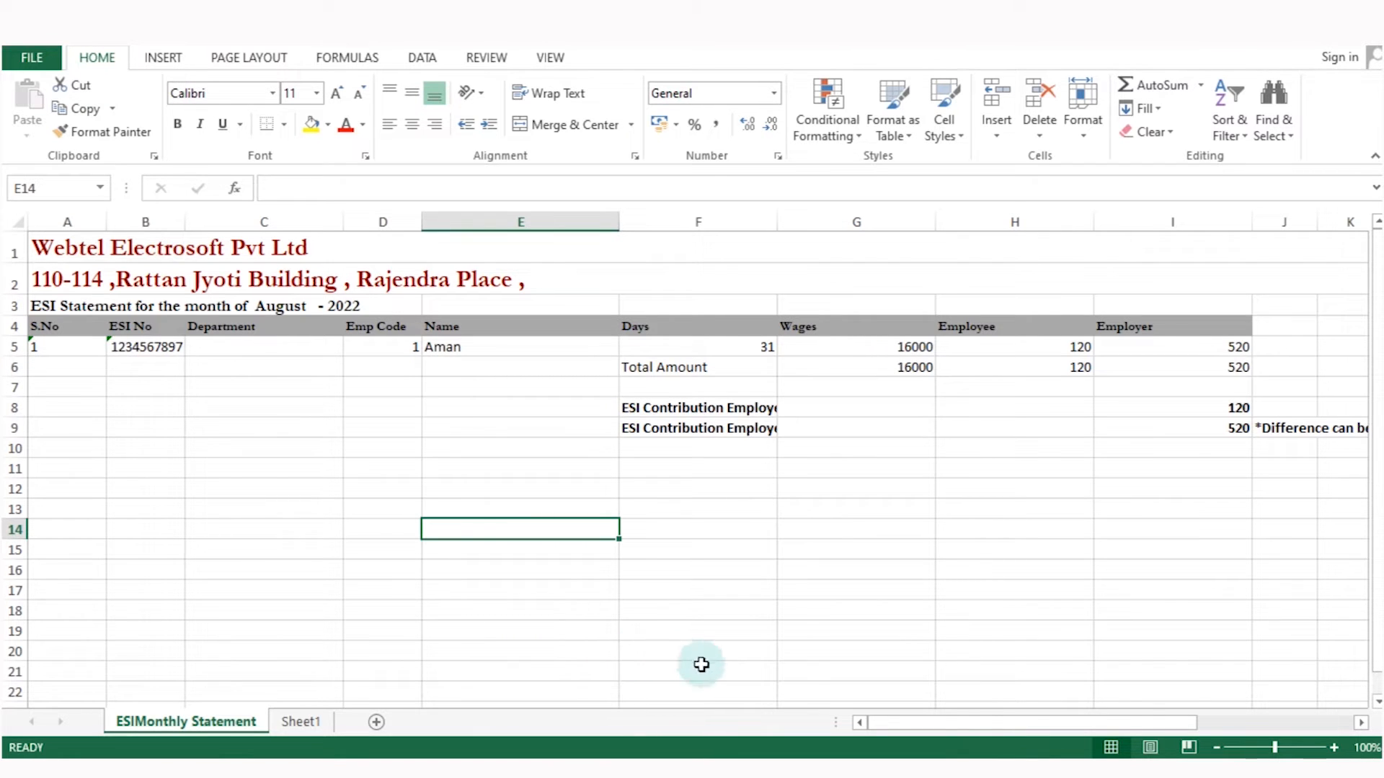
pyautogui.click(777, 765)
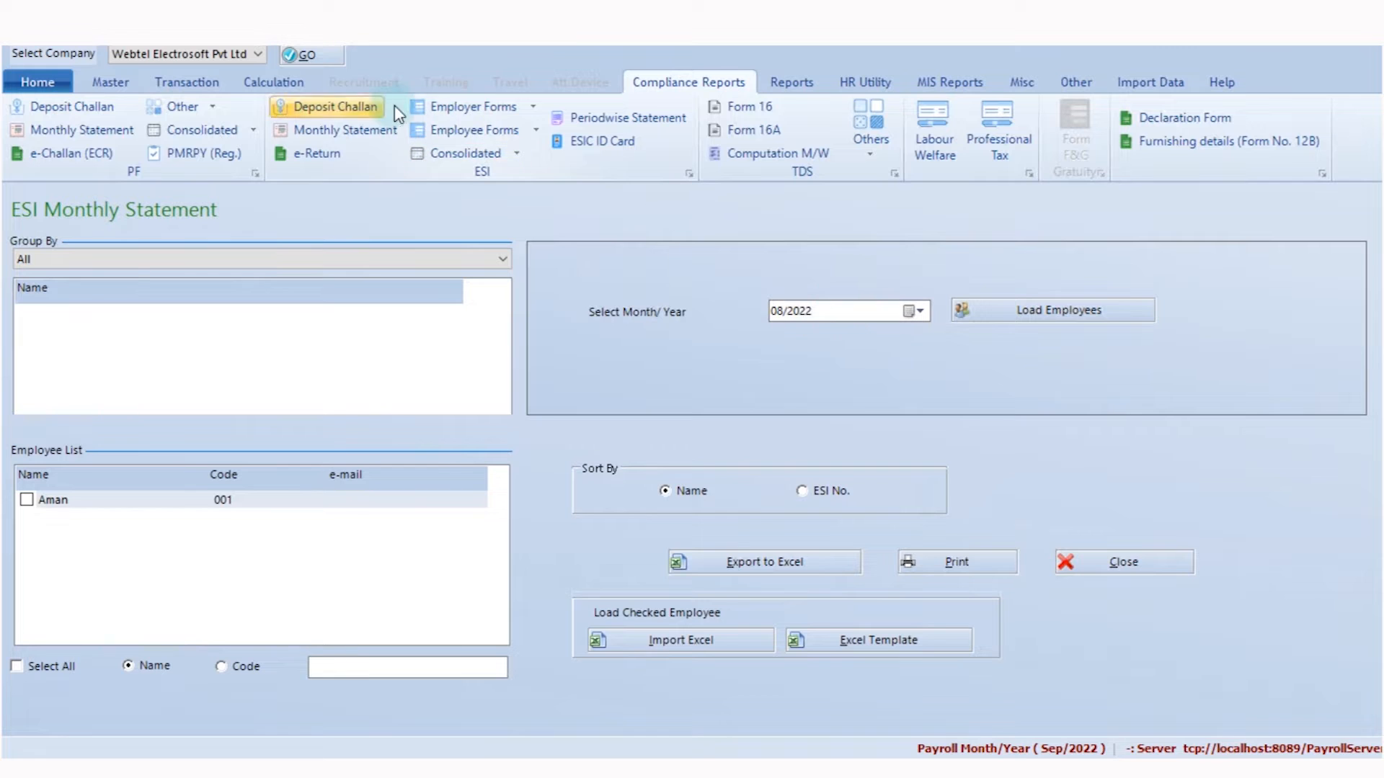
pyautogui.click(292, 154)
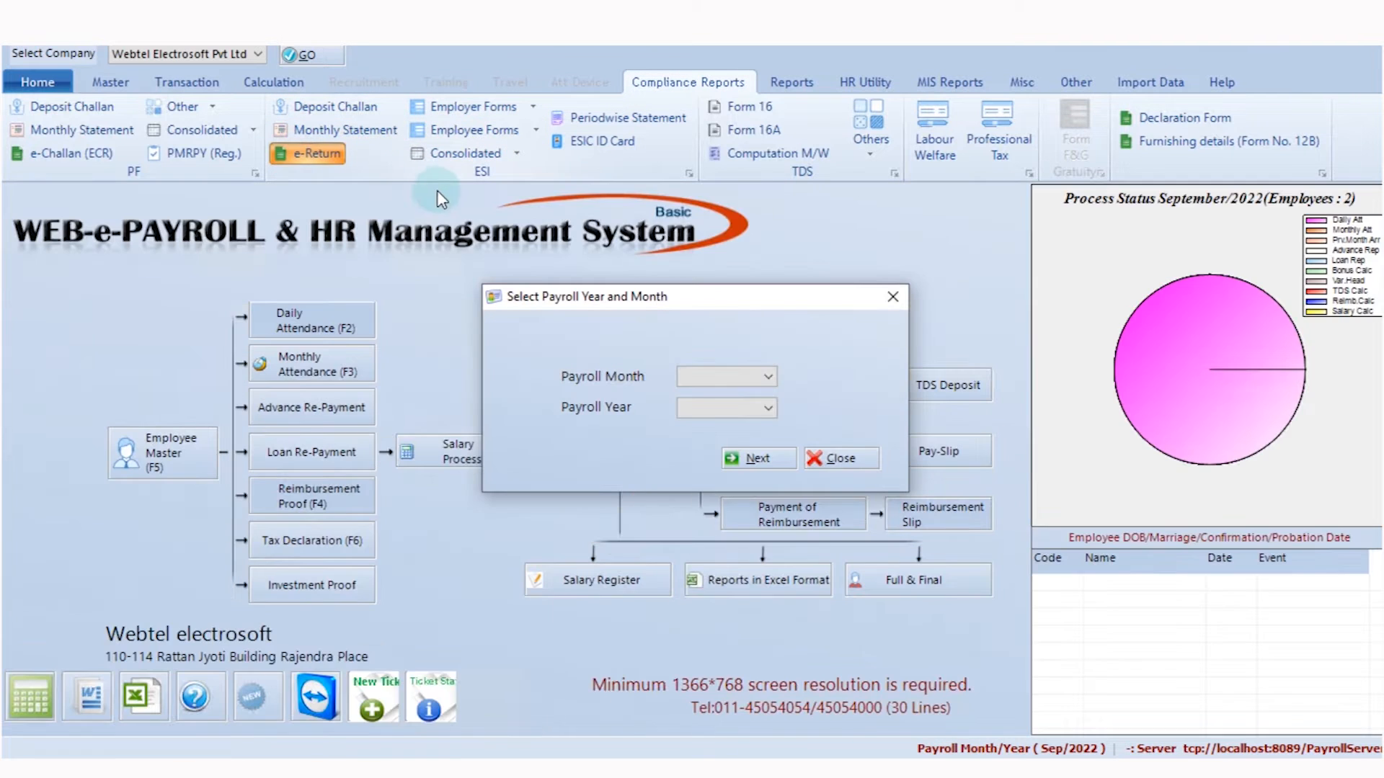
pyautogui.click(684, 376)
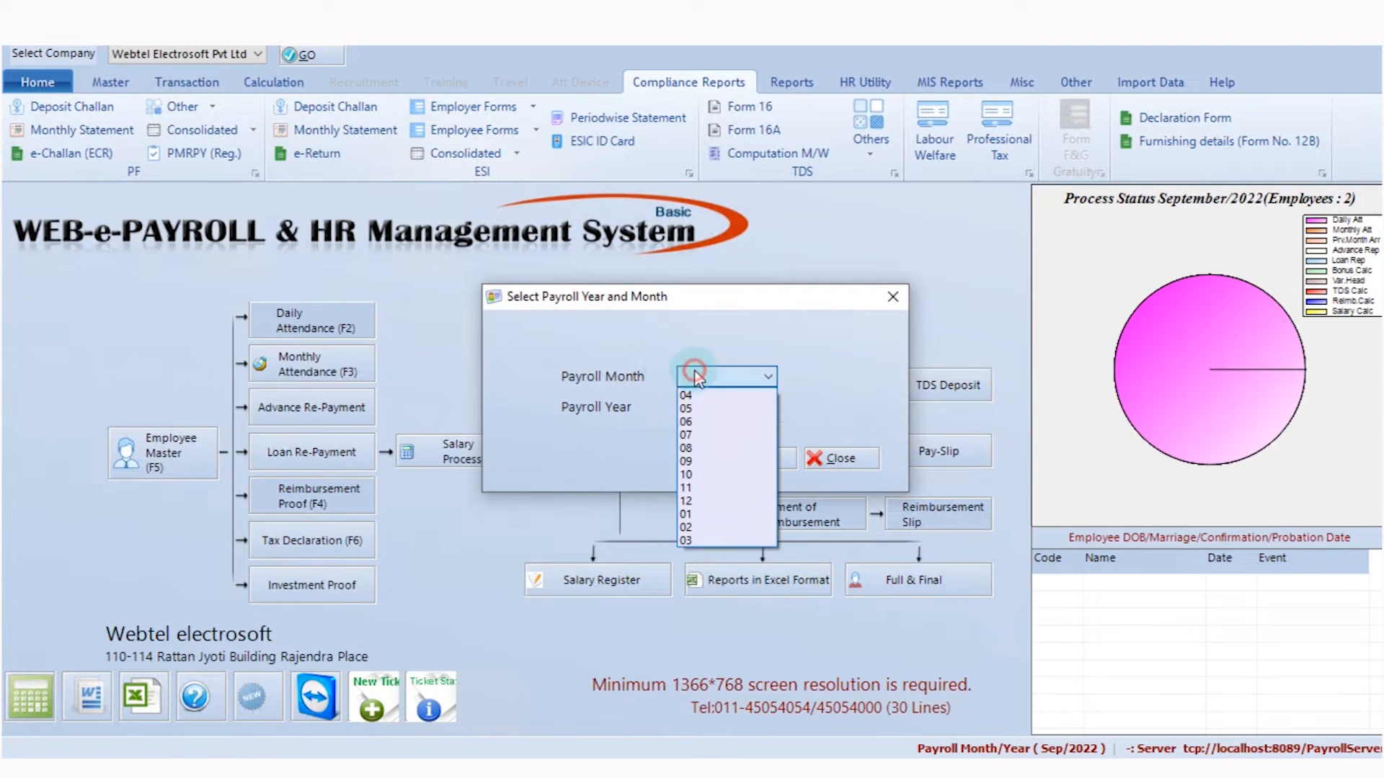
pyautogui.click(695, 439)
pyautogui.click(724, 409)
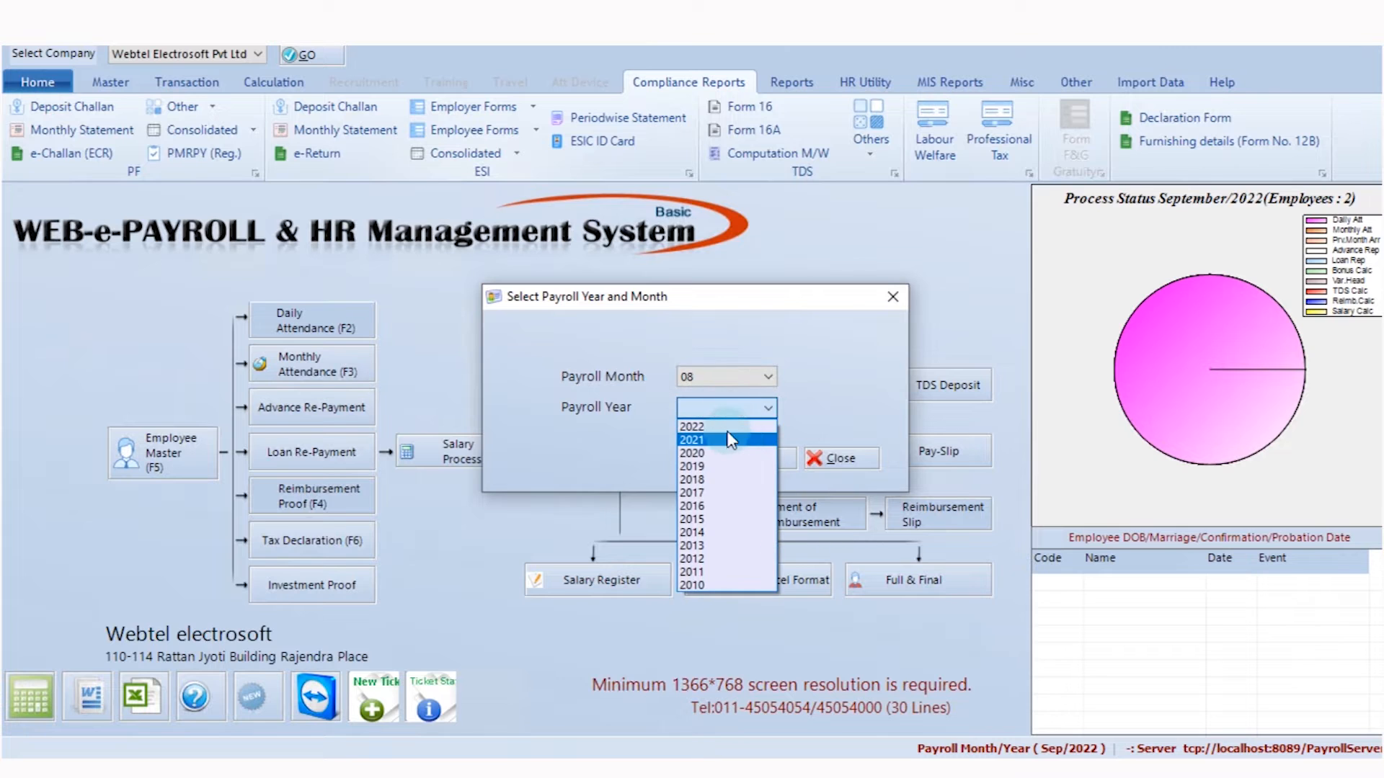
pyautogui.click(728, 426)
pyautogui.click(750, 454)
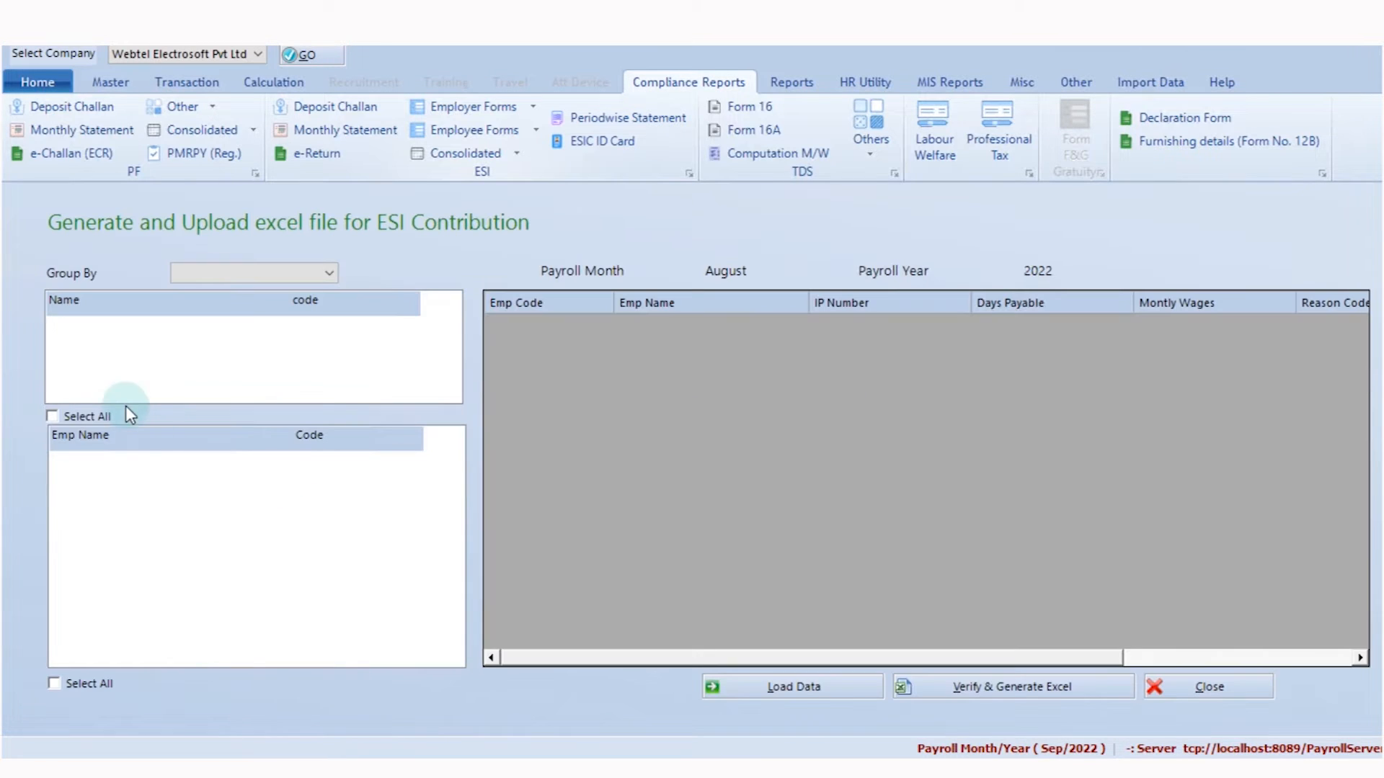
# Load the ESI contribution data for employee 001, grouped by Location Delhi, and verify and generate the Excel file
pyautogui.click(285, 274)
pyautogui.click(234, 290)
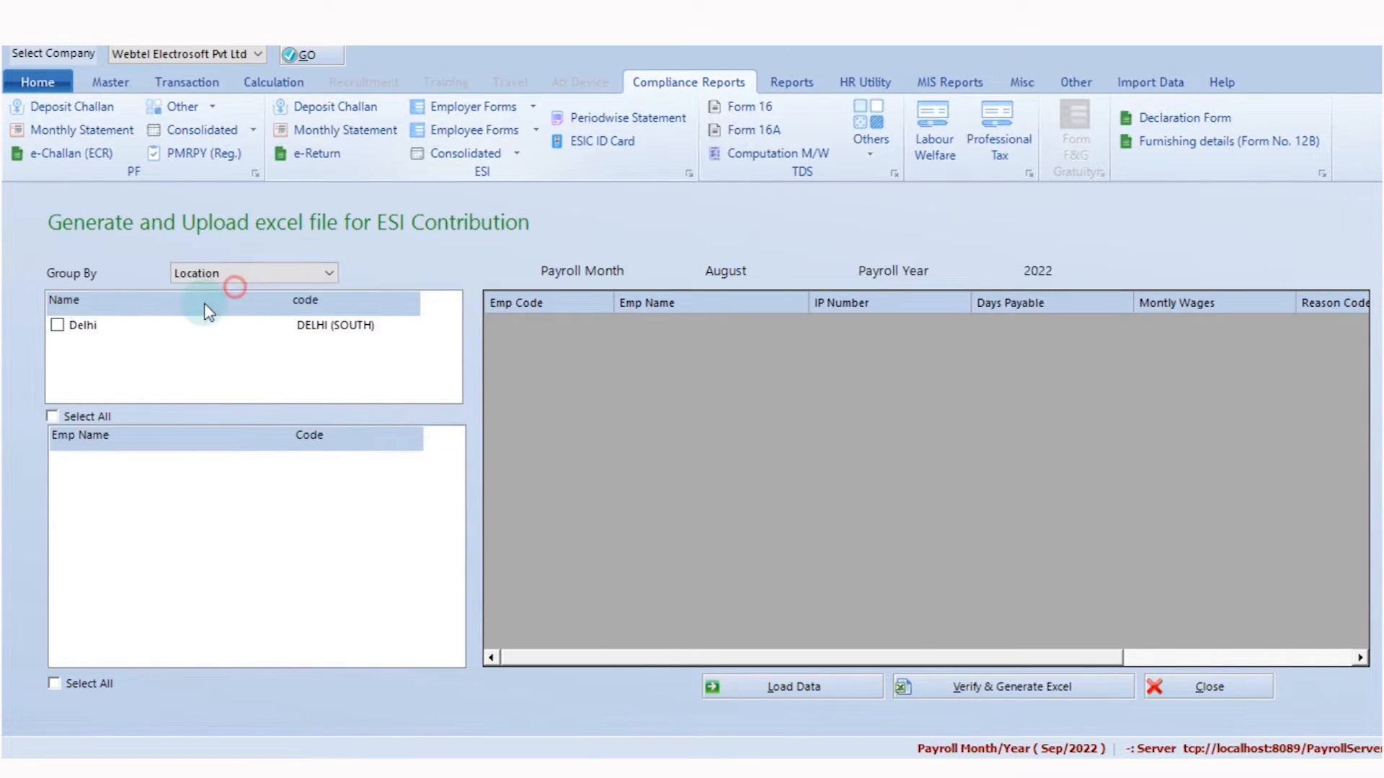
pyautogui.click(57, 325)
pyautogui.click(60, 460)
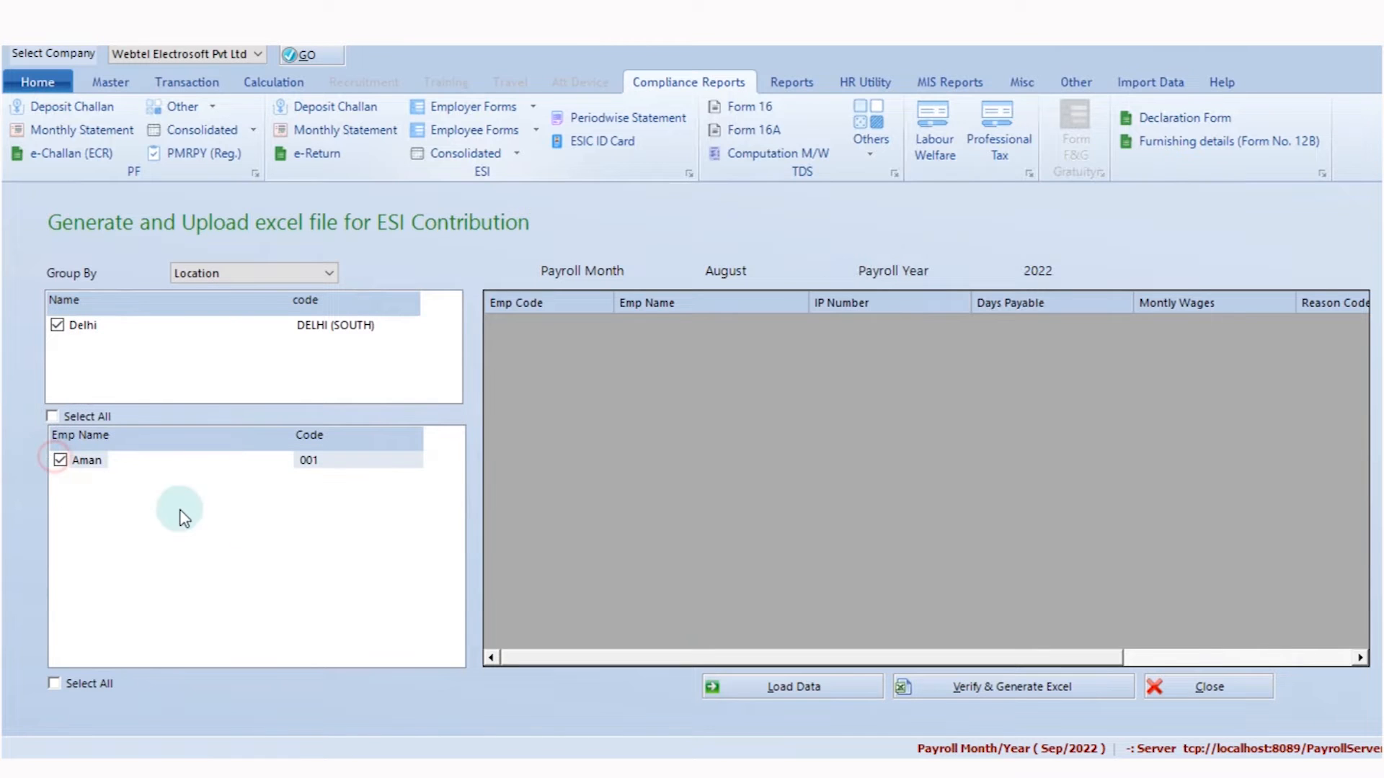
pyautogui.click(771, 686)
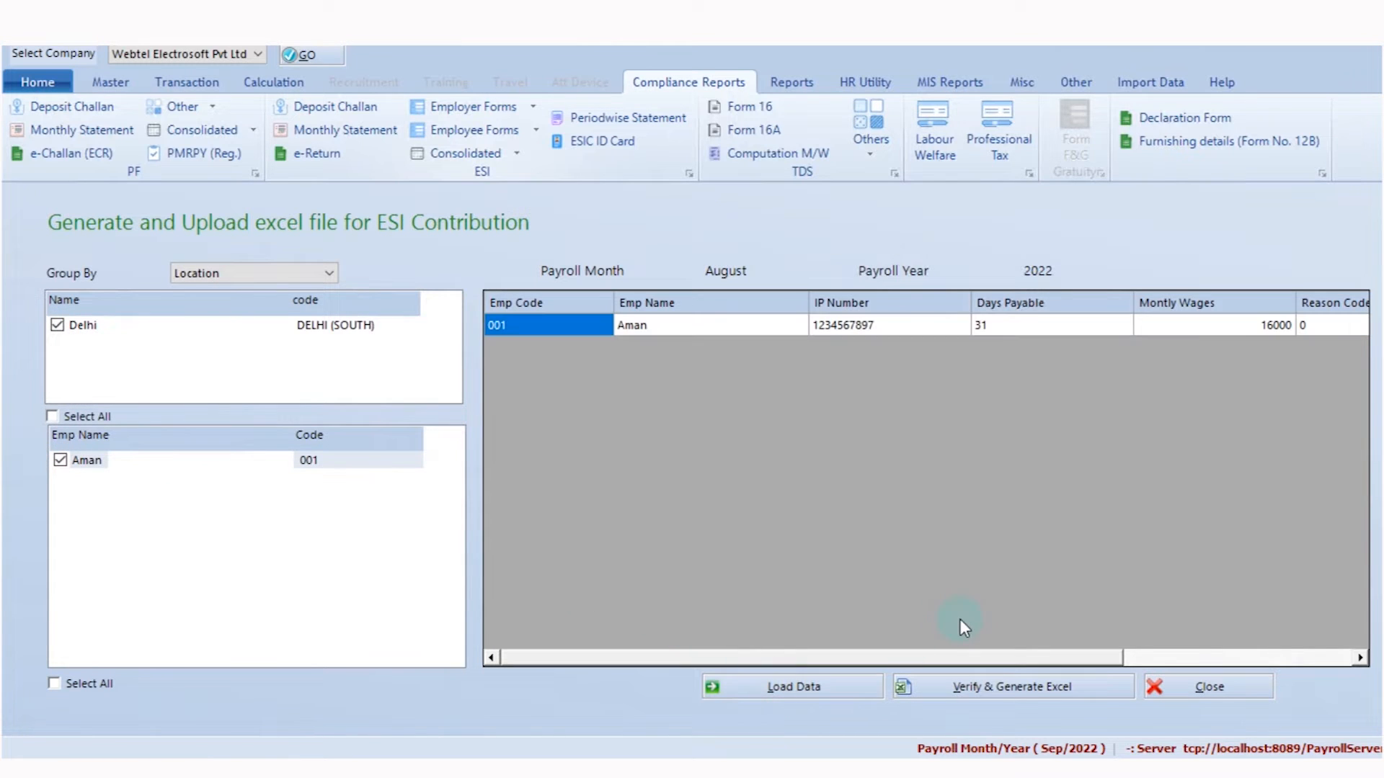
pyautogui.click(1004, 689)
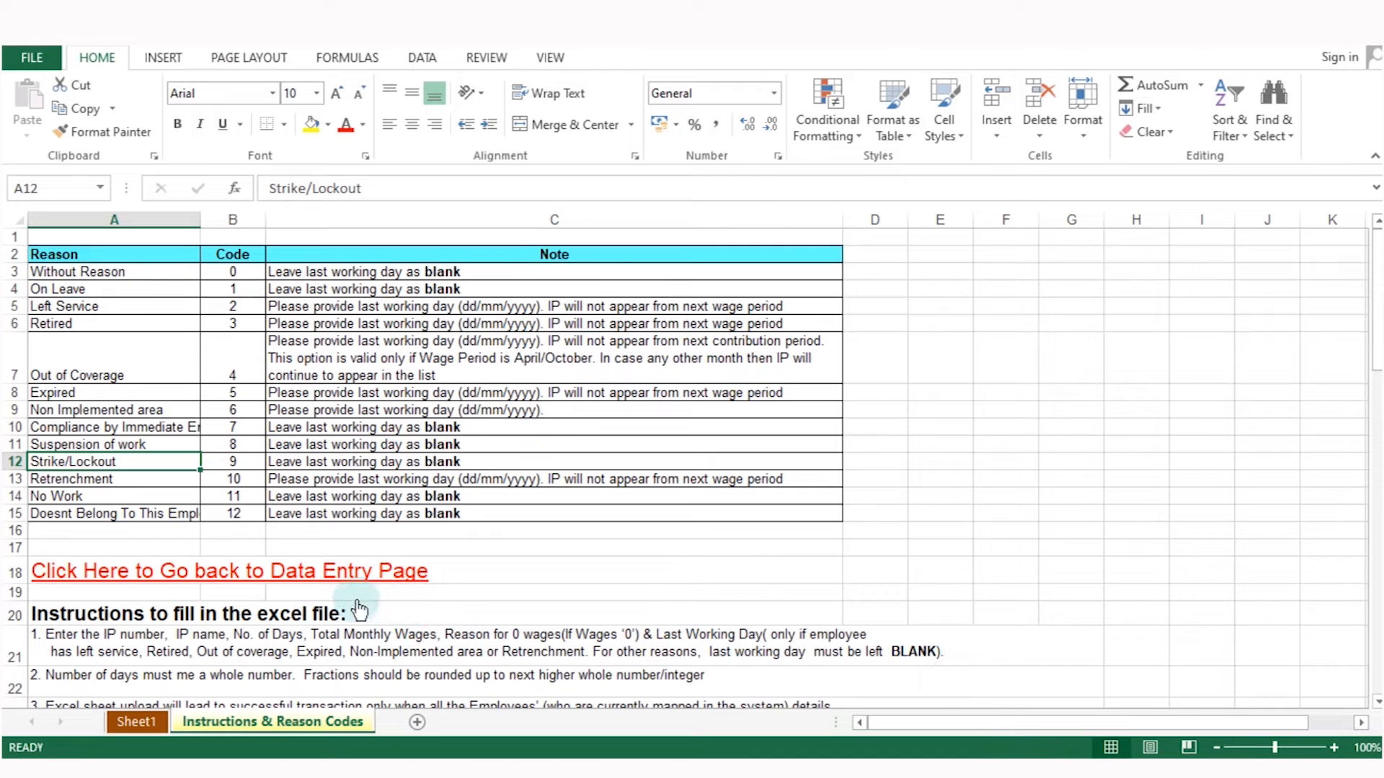
# Review the reason codes and filling instructions in the generated workbook, and check the employee's contribution row on Sheet1
pyautogui.scroll(-2, 283, 615)
pyautogui.scroll(-2, 284, 615)
pyautogui.scroll(4, 287, 612)
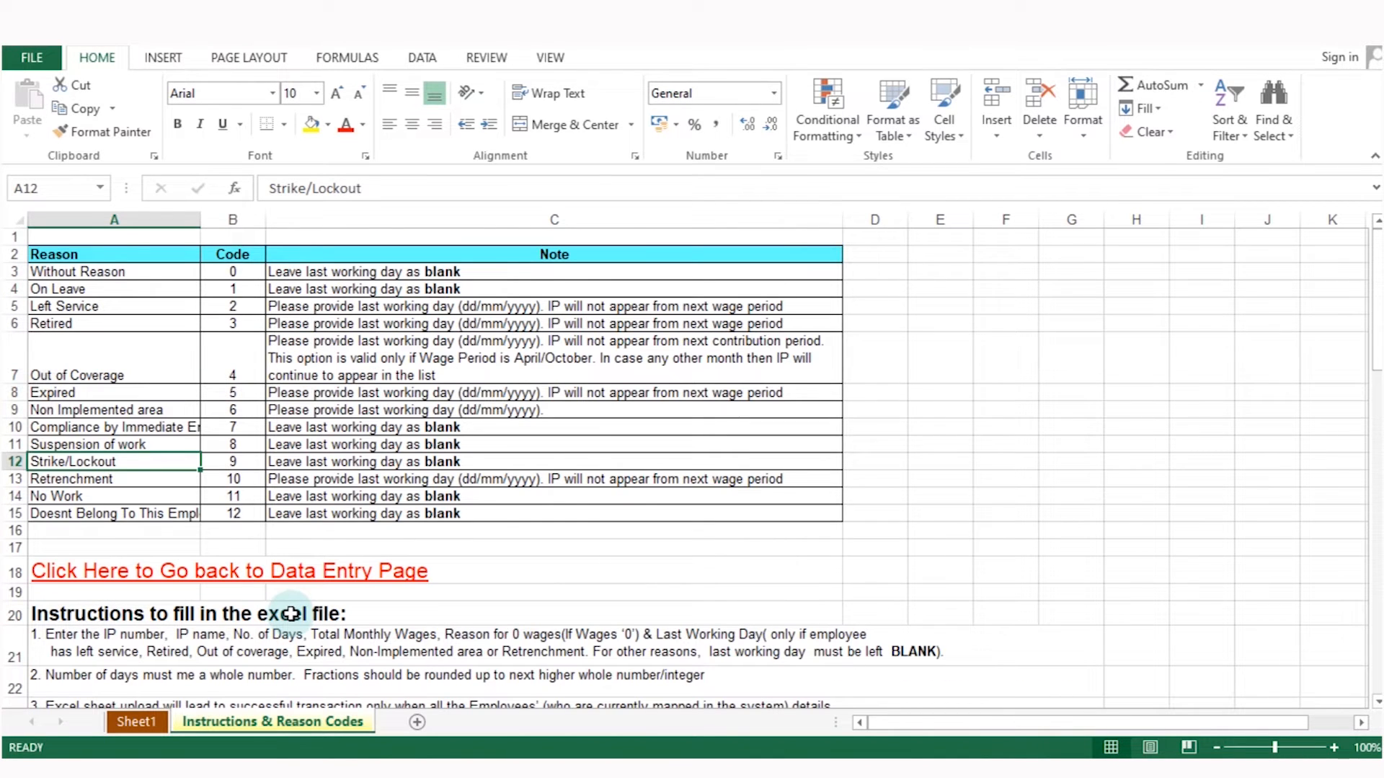
pyautogui.scroll(-2, 288, 615)
pyautogui.click(136, 721)
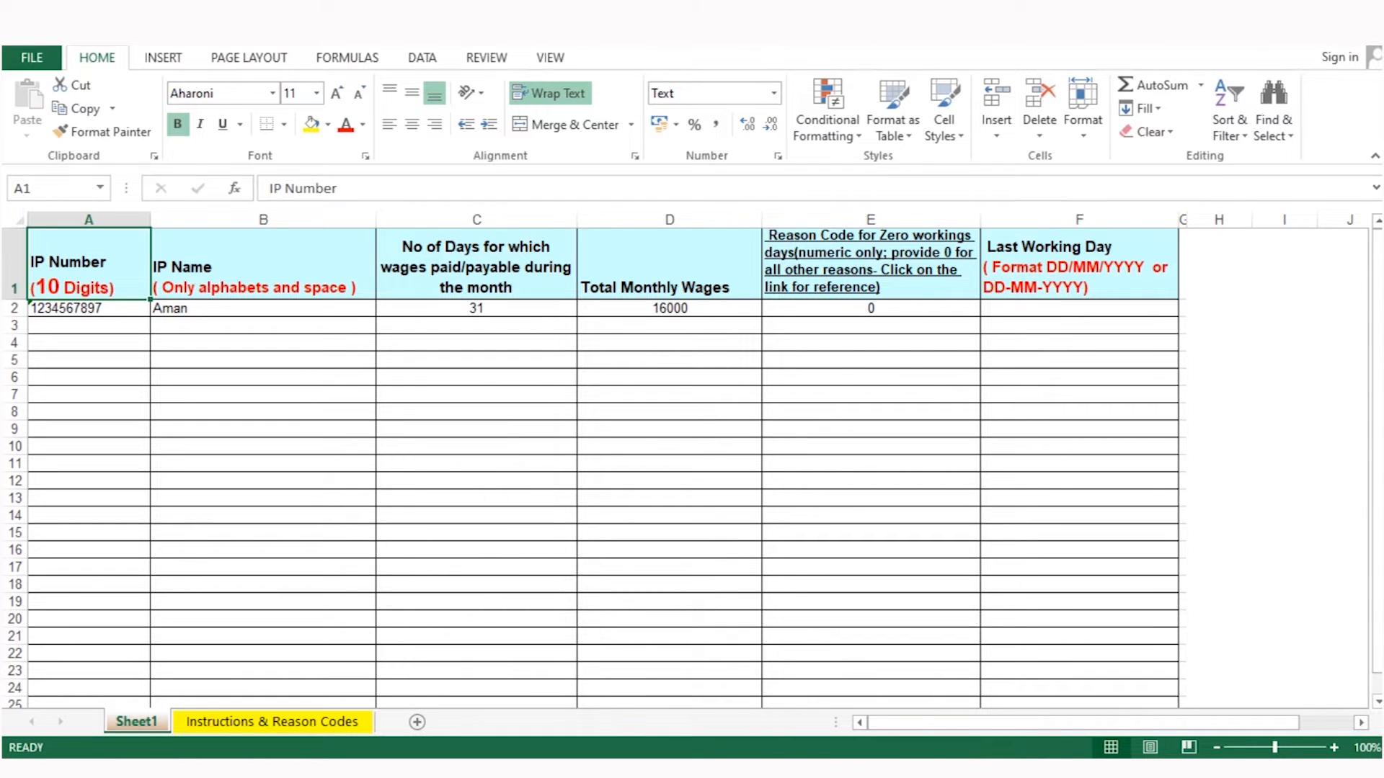
pyautogui.click(865, 702)
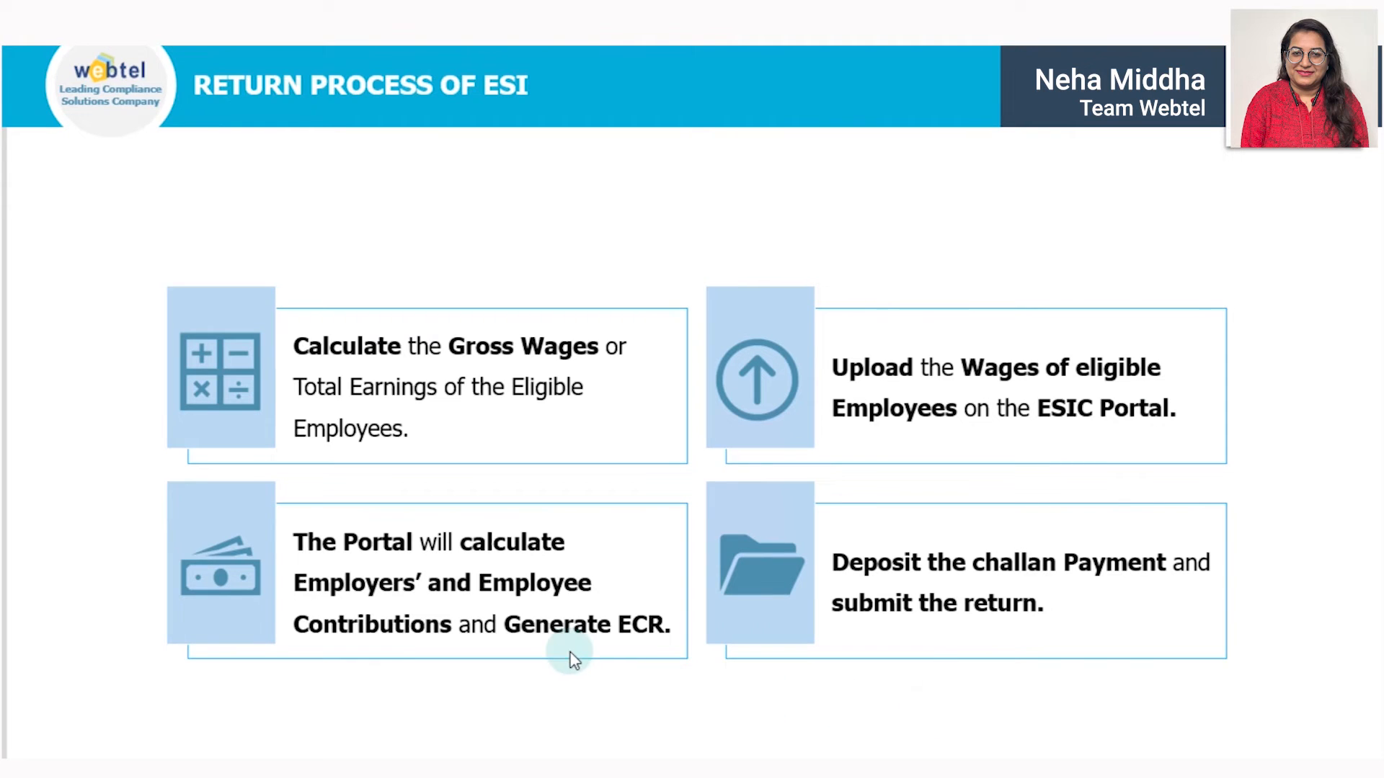